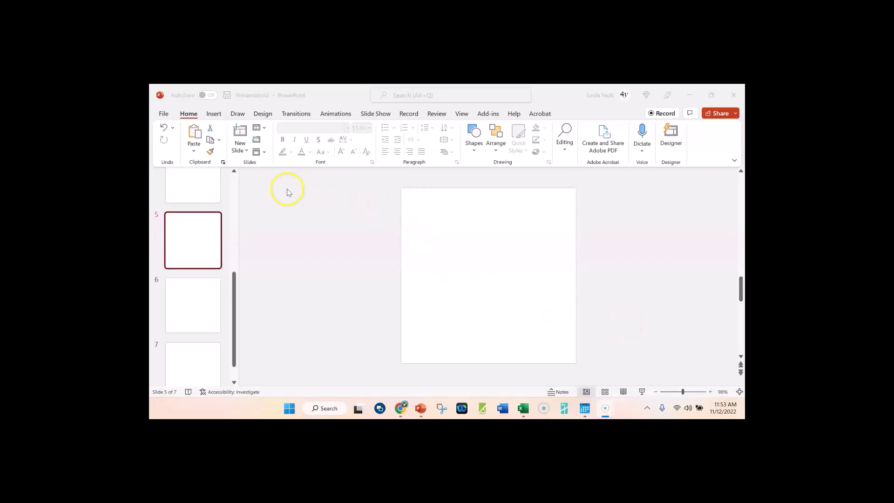
# Insert the n27 gold streamer picture onto slide 5.
pyautogui.click(214, 114)
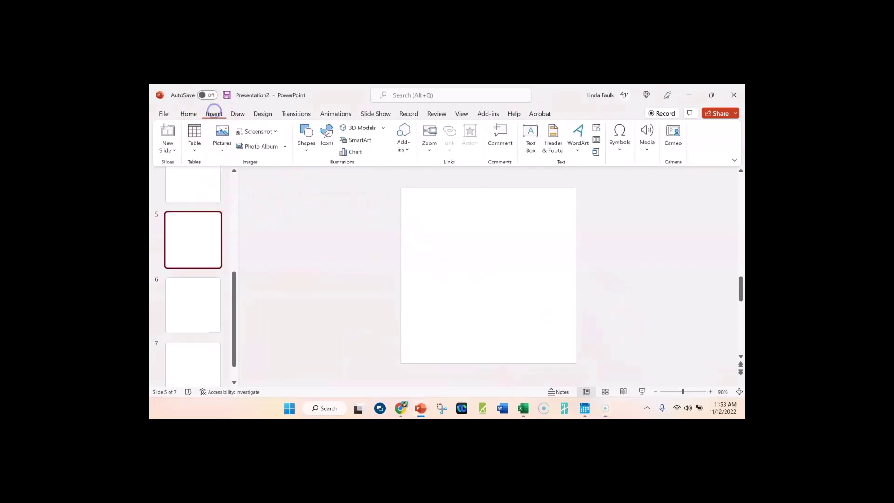
pyautogui.click(220, 148)
pyautogui.click(243, 179)
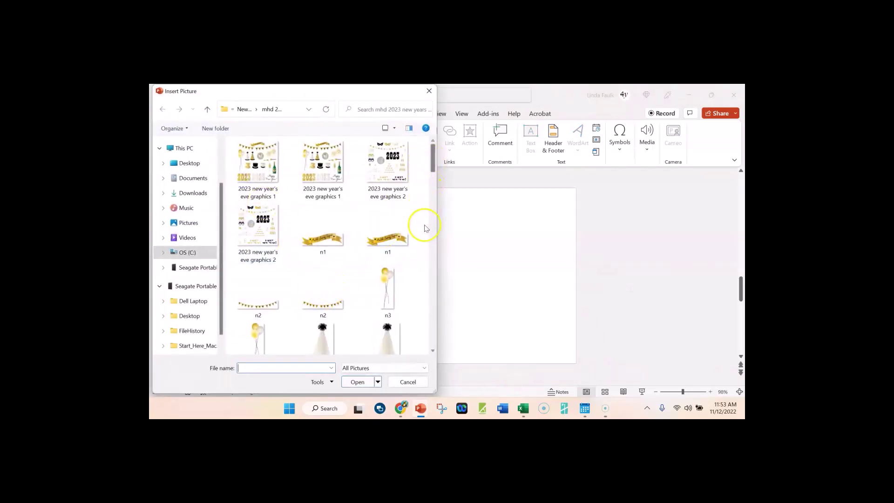
pyautogui.click(381, 240)
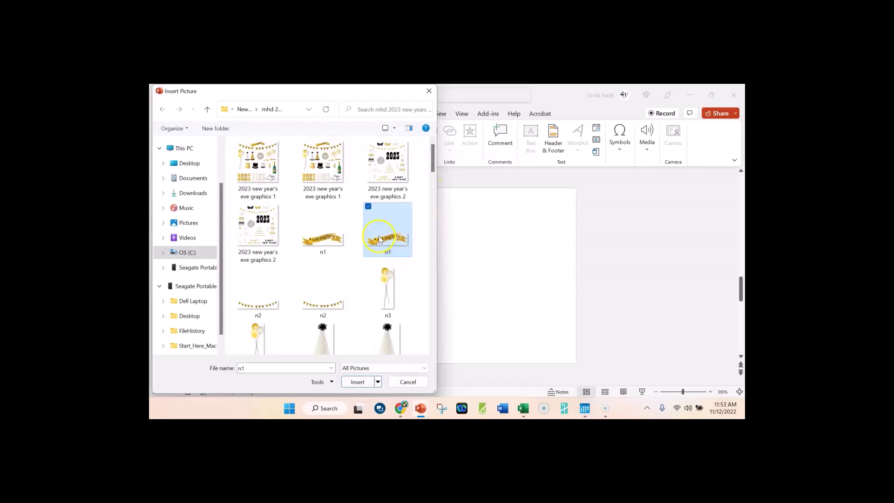
pyautogui.scroll(-2, 390, 266)
pyautogui.scroll(-3, 388, 281)
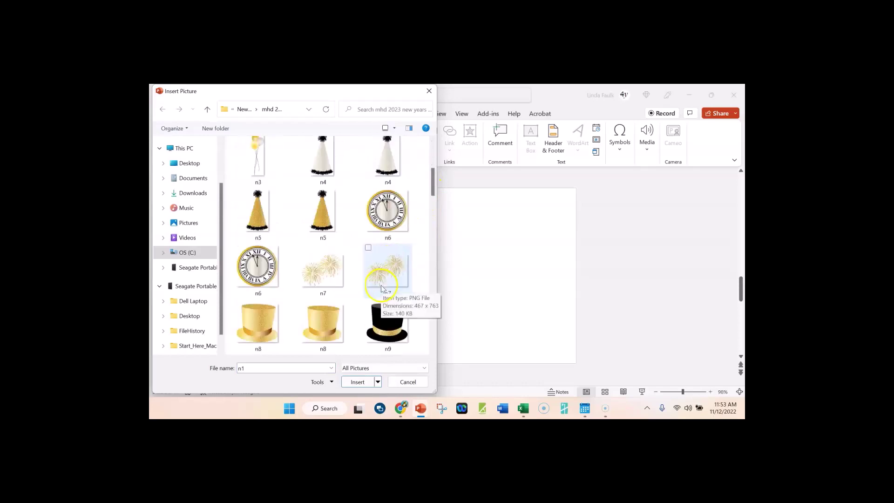
pyautogui.scroll(-3, 380, 286)
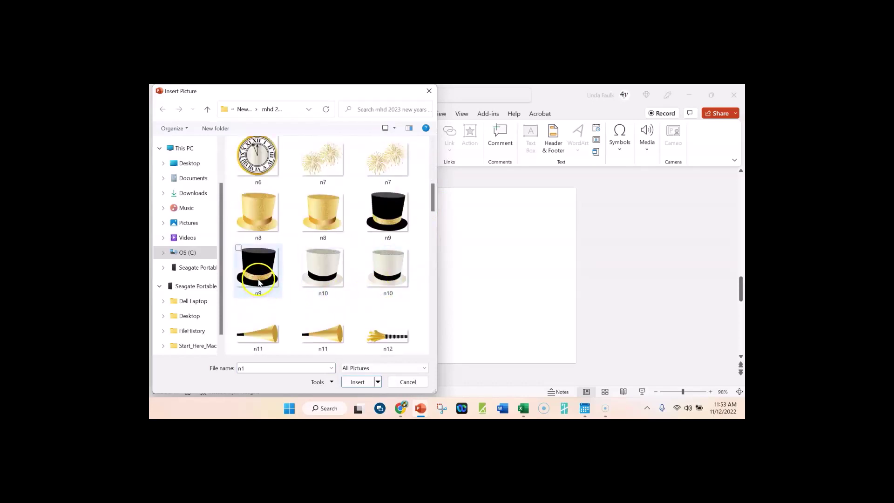
pyautogui.click(259, 282)
pyautogui.scroll(4, 405, 224)
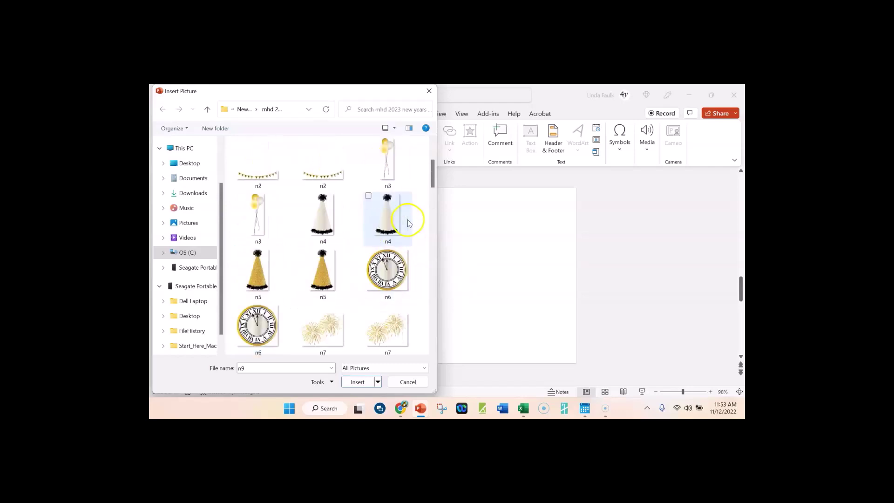
pyautogui.scroll(-1, 302, 280)
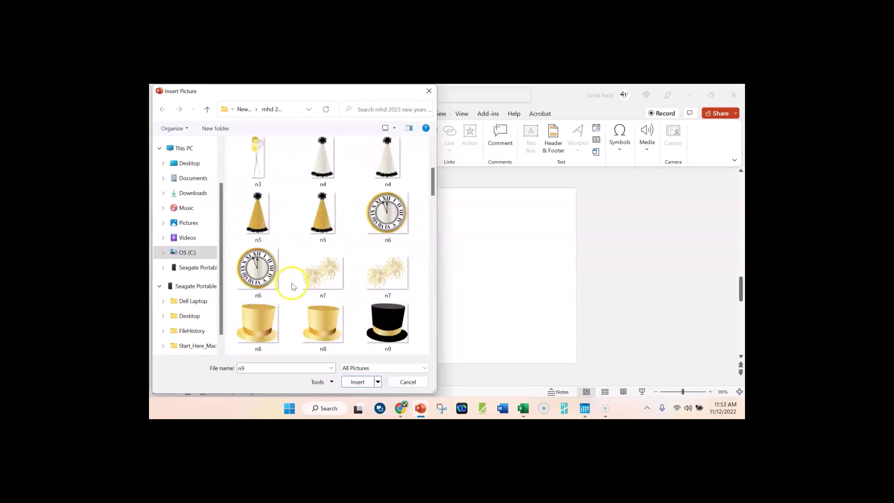
pyautogui.click(264, 273)
pyautogui.scroll(3, 386, 226)
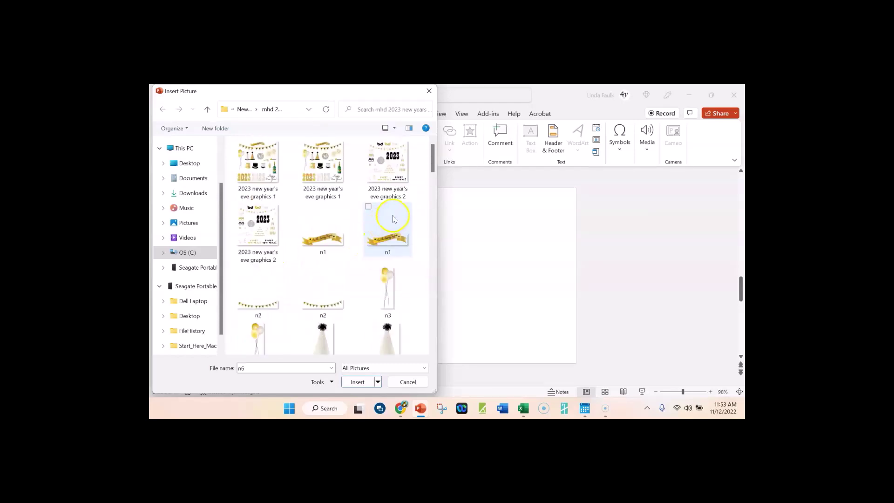
pyautogui.scroll(-12, 410, 241)
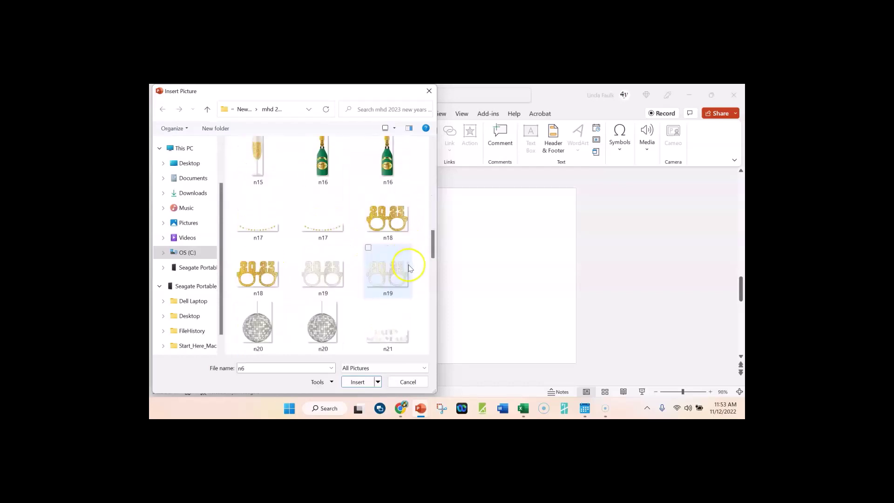
pyautogui.scroll(-6, 399, 285)
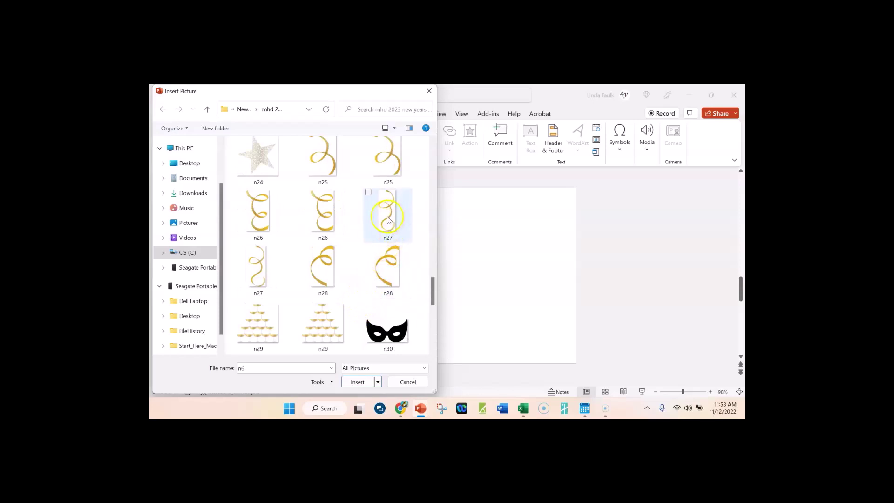
pyautogui.click(242, 265)
pyautogui.click(346, 384)
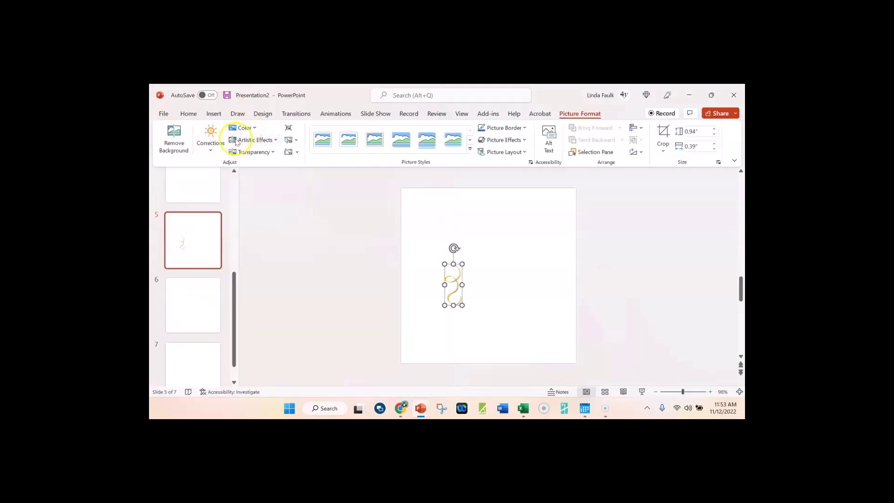
# Insert the n9 top hat, n12 noisemaker, n14 2023 and n13 Happy New Year pictures together.
pyautogui.click(217, 116)
pyautogui.click(221, 138)
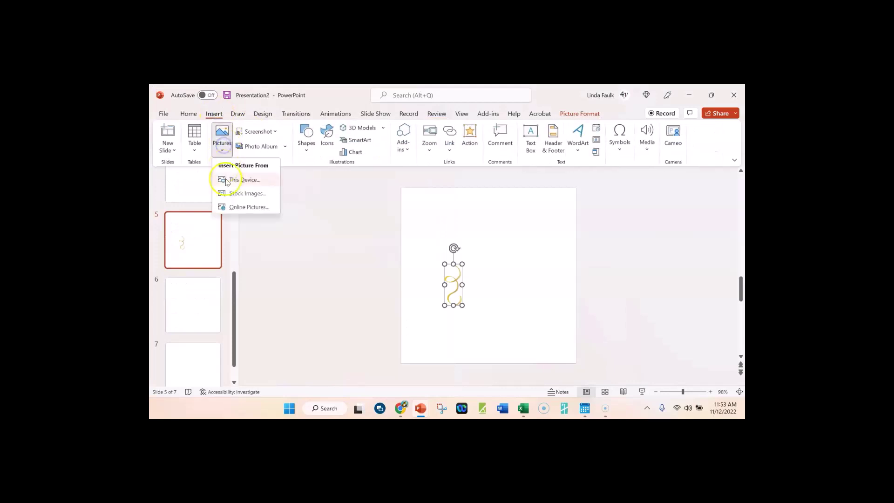
pyautogui.click(254, 180)
pyautogui.scroll(-8, 386, 217)
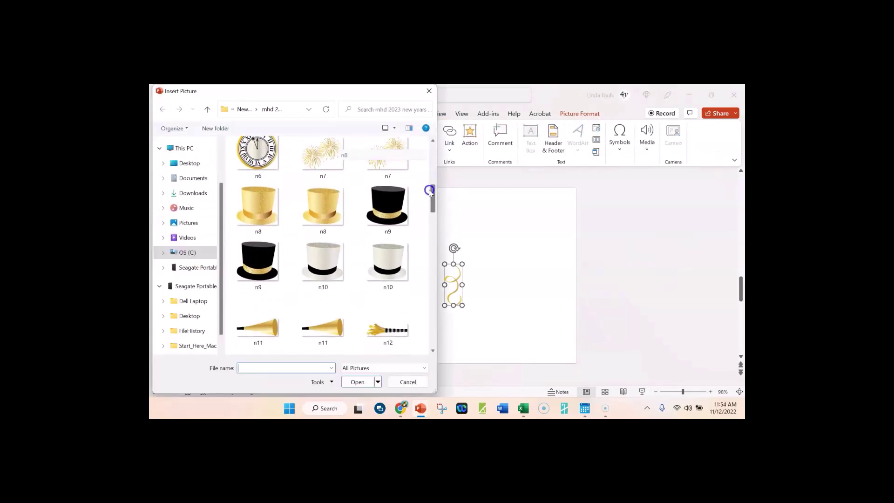
pyautogui.click(258, 214)
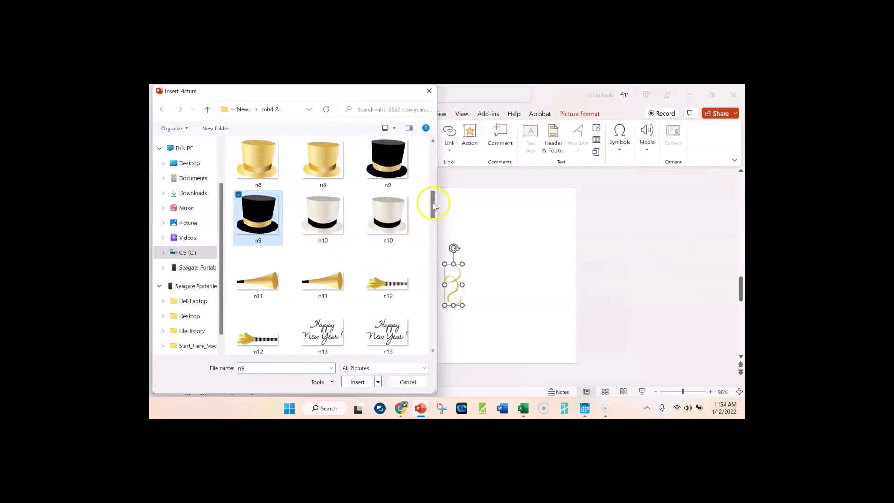
pyautogui.moveTo(435, 200); pyautogui.dragTo(431, 221)
pyautogui.keyDown('ctrl'); pyautogui.click(253, 247); pyautogui.keyUp('ctrl')
pyautogui.keyDown('ctrl'); pyautogui.click(311, 248); pyautogui.keyUp('ctrl')
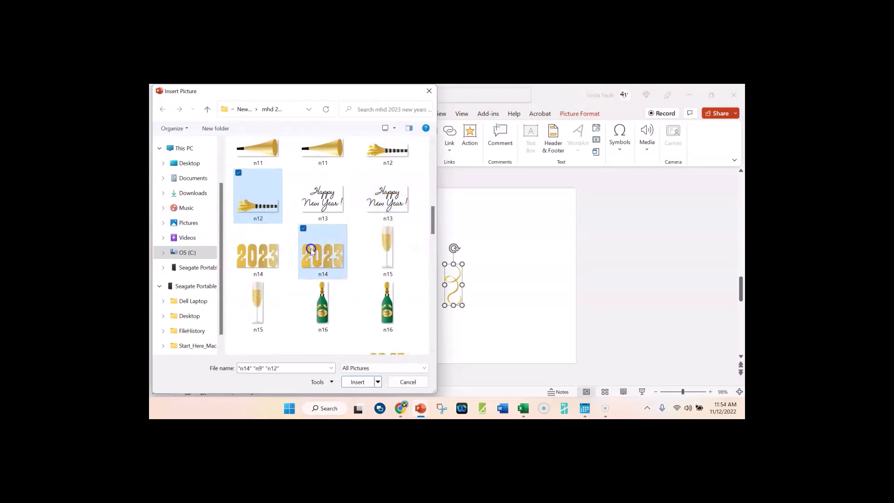
pyautogui.keyDown('ctrl'); pyautogui.click(395, 207); pyautogui.keyUp('ctrl')
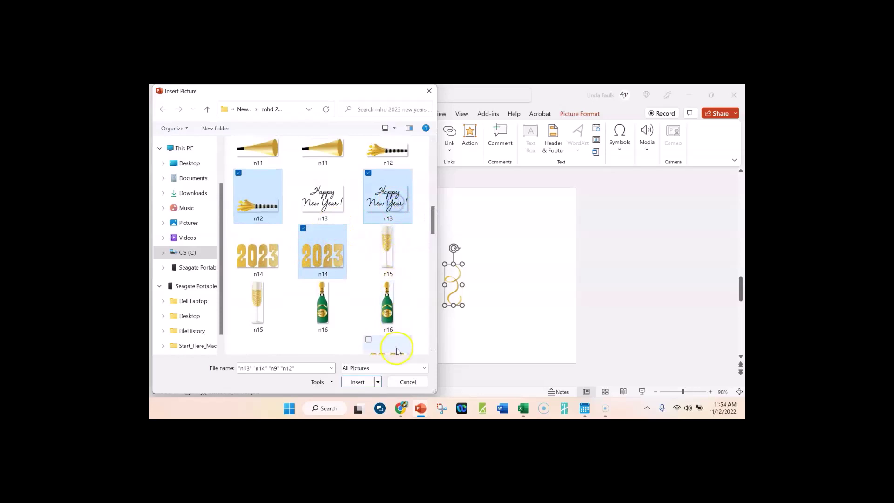
pyautogui.press('Return')
# Shrink the four New Year graphics together proportionally.
pyautogui.moveTo(623, 227); pyautogui.dragTo(347, 379)
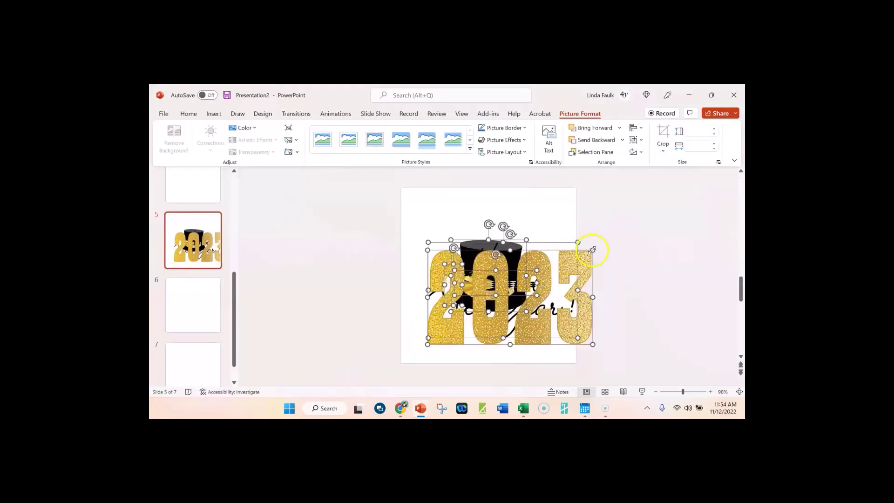
pyautogui.moveTo(592, 250); pyautogui.dragTo(511, 297)
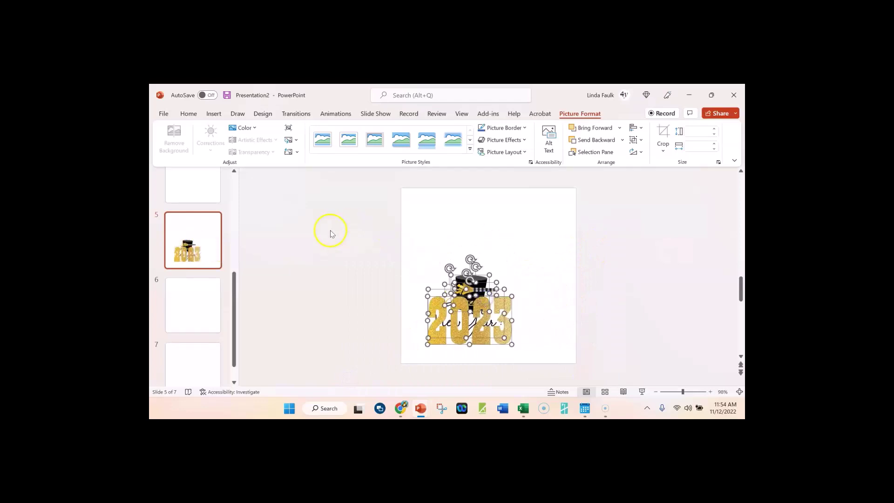
pyautogui.click(213, 114)
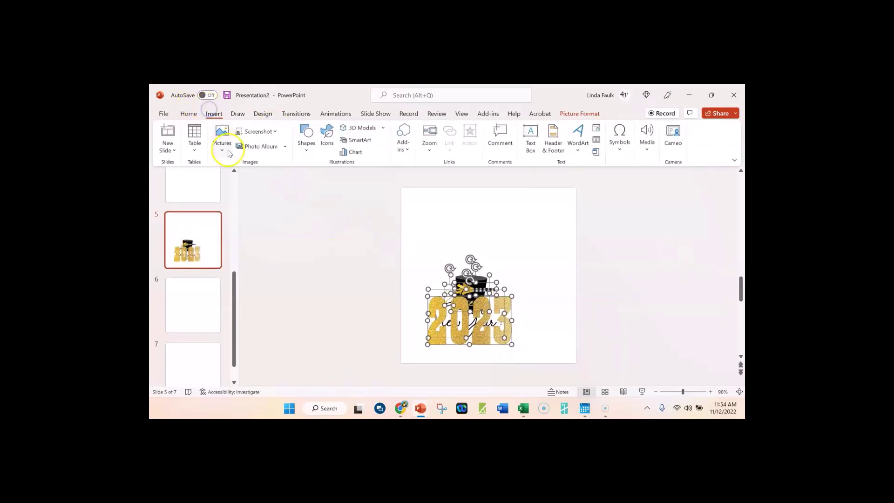
pyautogui.click(222, 147)
pyautogui.click(230, 179)
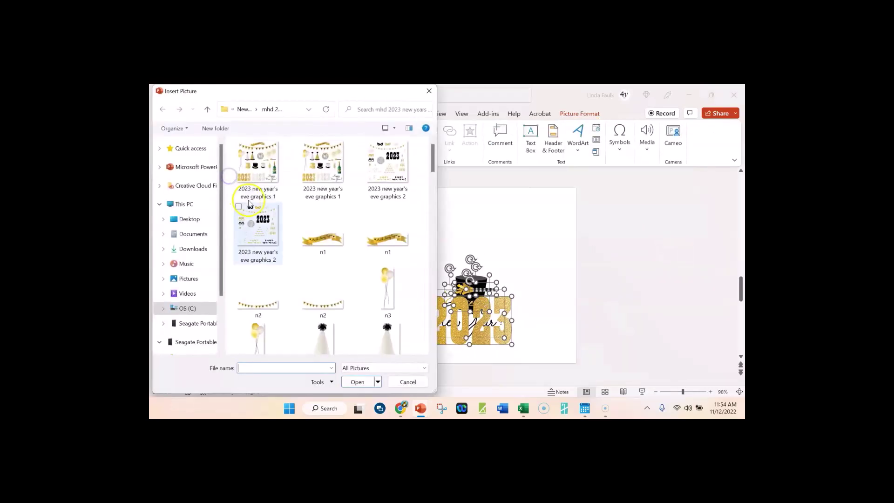
# Insert bottle_2, mask_2 and balloon from the TheClipAtelier_NewYear_PNGs folder.
pyautogui.click(207, 109)
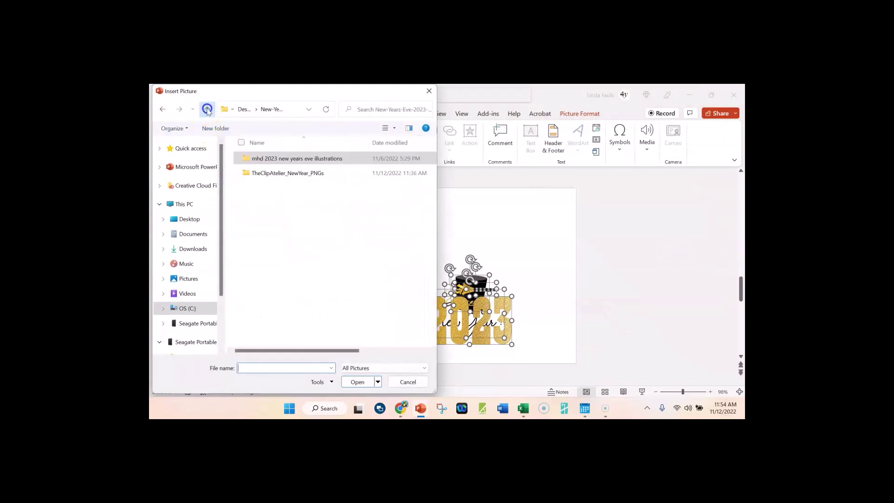
pyautogui.click(299, 175)
pyautogui.doubleClick(298, 174)
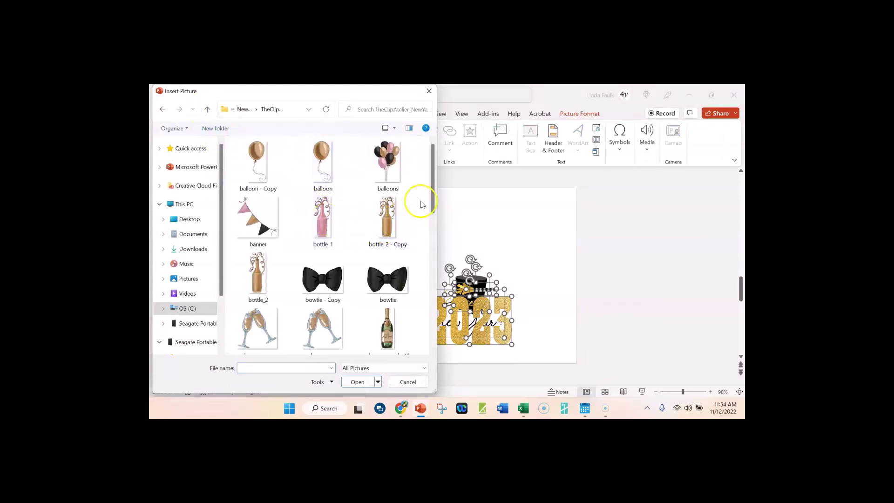
pyautogui.moveTo(431, 169); pyautogui.dragTo(427, 196)
pyautogui.click(260, 251)
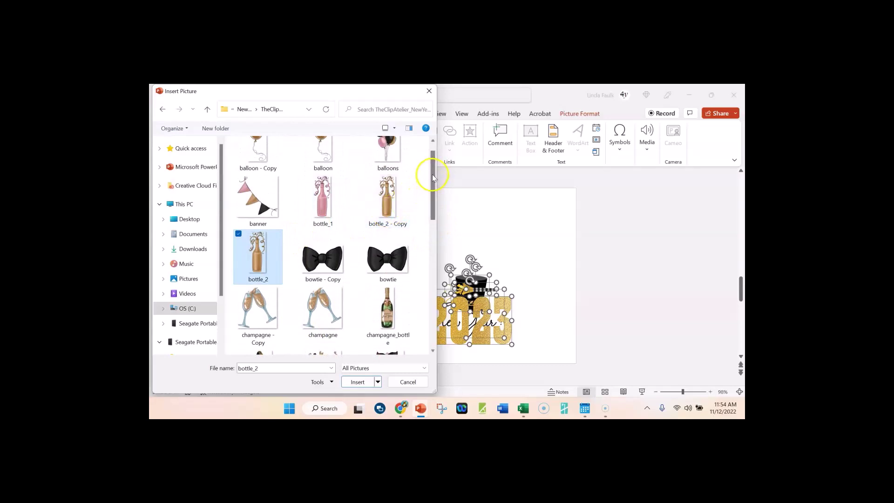
pyautogui.moveTo(433, 179); pyautogui.dragTo(432, 254)
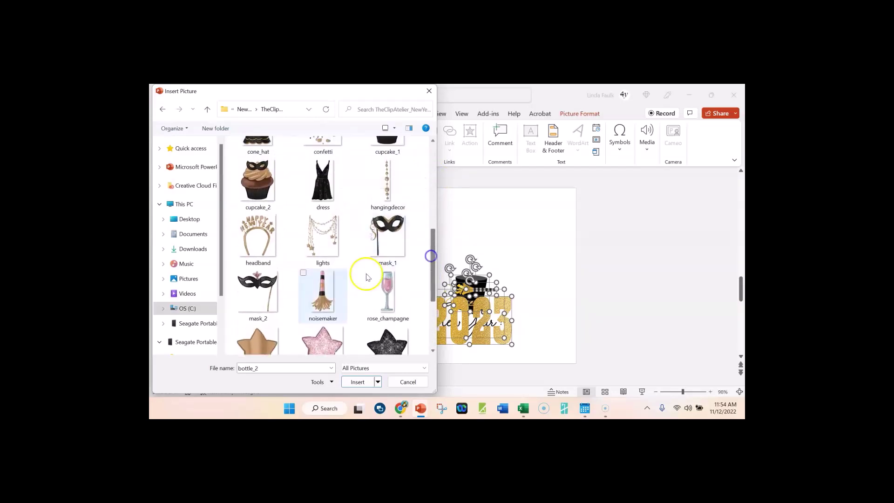
pyautogui.keyDown('ctrl'); pyautogui.click(251, 300); pyautogui.keyUp('ctrl')
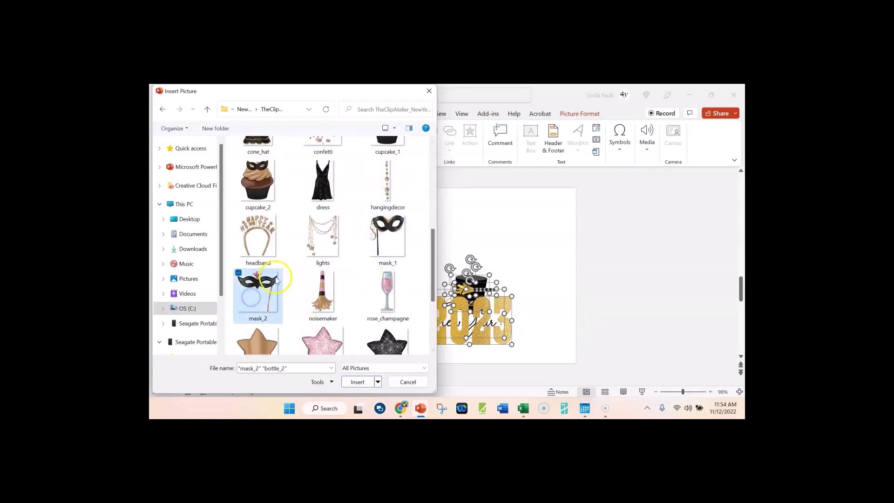
pyautogui.moveTo(432, 261); pyautogui.dragTo(428, 168)
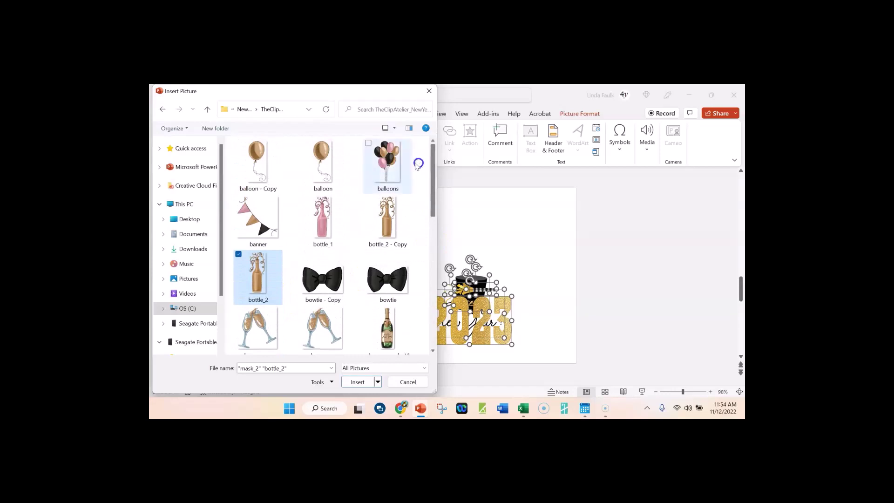
pyautogui.keyDown('ctrl'); pyautogui.click(315, 161); pyautogui.keyUp('ctrl')
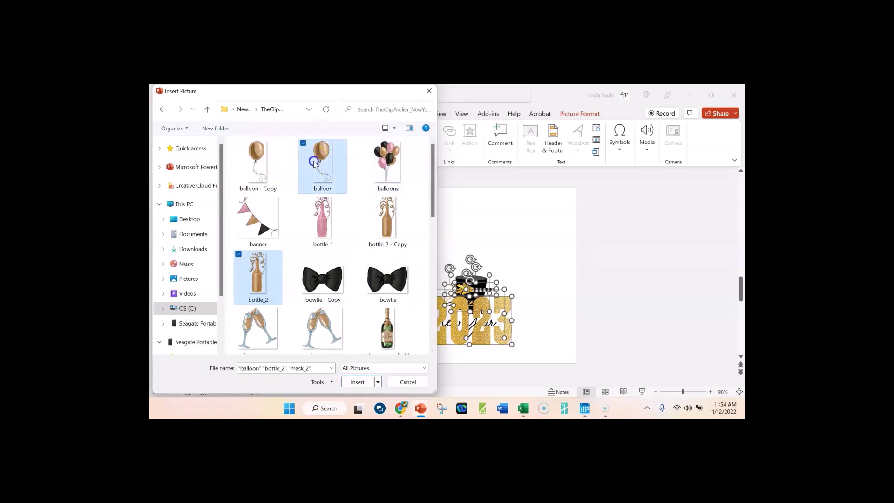
pyautogui.click(358, 382)
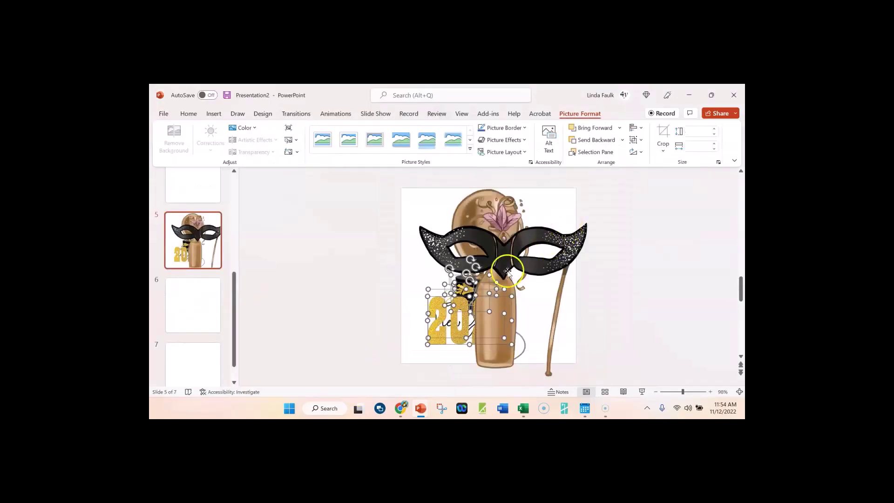
# Place the new pictures, shrink the mask and balloon, and delete the extra bottle.
pyautogui.click(551, 254)
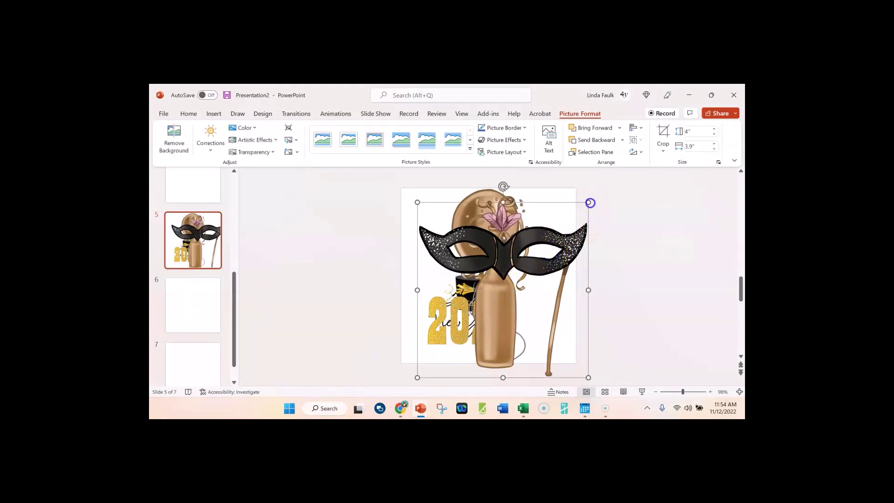
pyautogui.moveTo(590, 203); pyautogui.dragTo(497, 294)
pyautogui.click(503, 205)
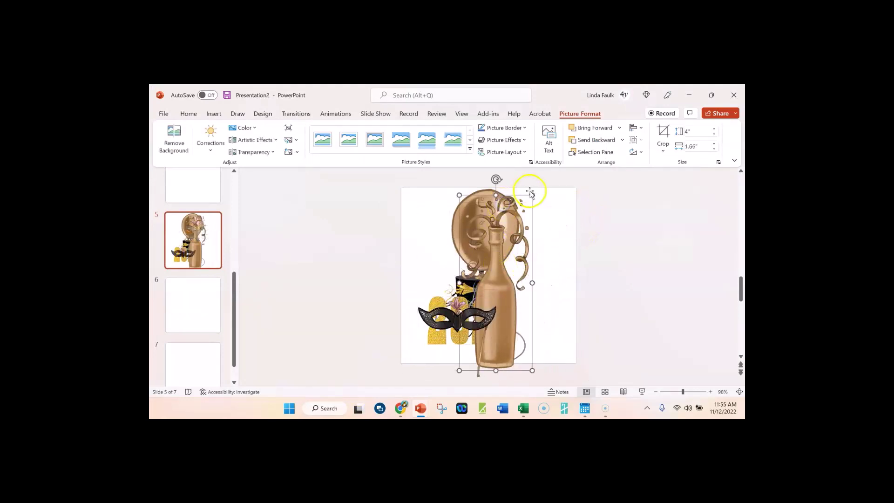
pyautogui.press('Delete')
pyautogui.click(496, 208)
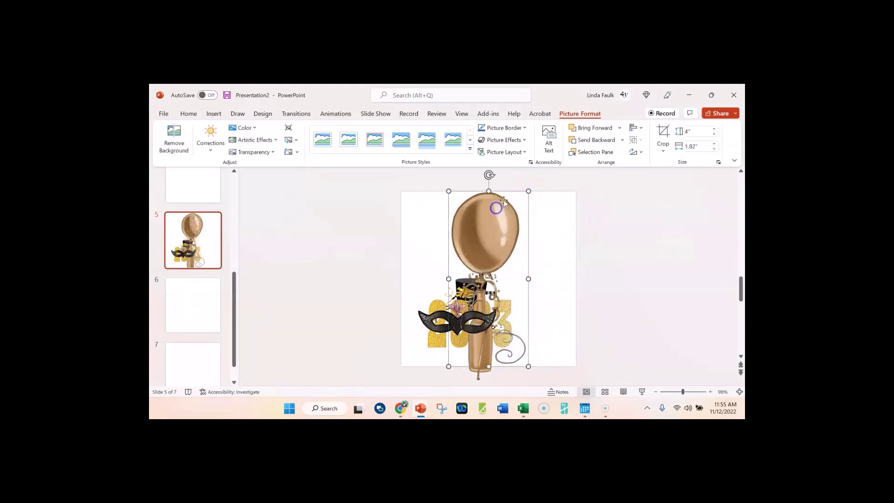
pyautogui.moveTo(528, 191); pyautogui.dragTo(546, 177)
# Rotate the mask, move the balloon top-left, shrink 2023, and separate the greeting and party horn.
pyautogui.moveTo(540, 278)
pyautogui.mouseDown()
pyautogui.moveTo(552, 282)
pyautogui.moveTo(542, 261)
pyautogui.mouseUp()
pyautogui.moveTo(474, 328); pyautogui.dragTo(485, 269)
pyautogui.moveTo(455, 307); pyautogui.dragTo(409, 184)
pyautogui.moveTo(472, 323); pyautogui.dragTo(528, 332)
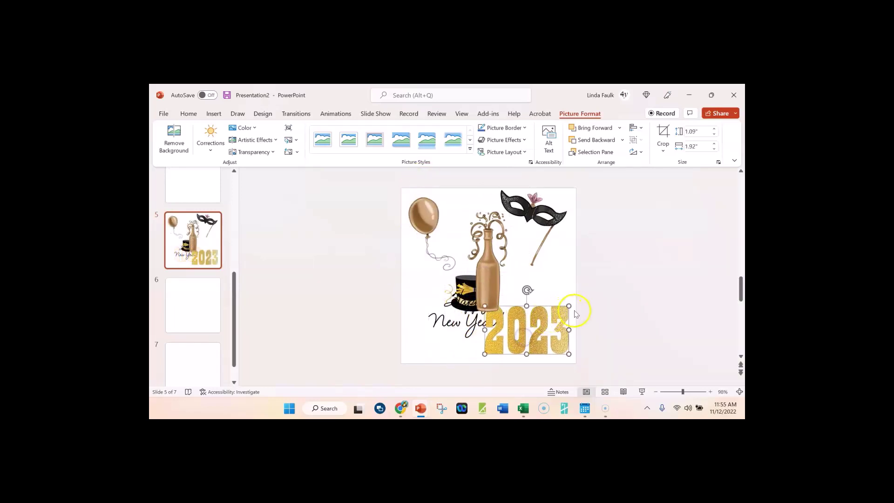
pyautogui.moveTo(568, 306); pyautogui.dragTo(538, 323)
pyautogui.moveTo(524, 340); pyautogui.dragTo(551, 342)
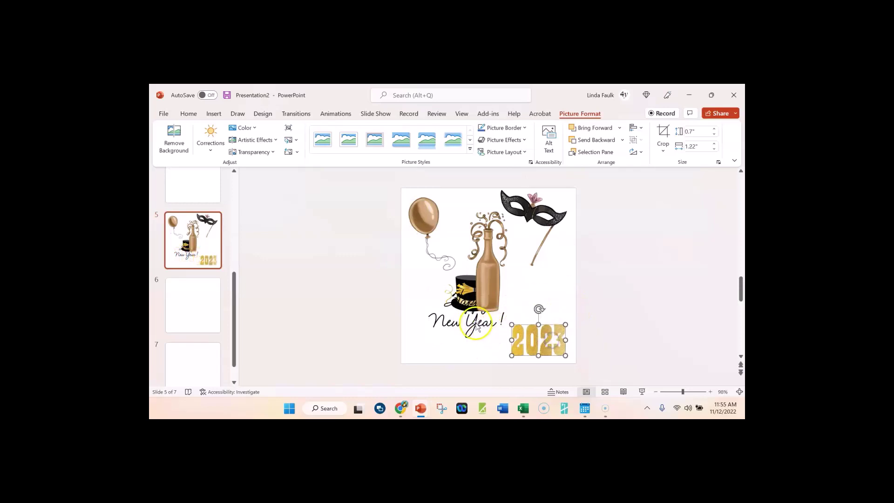
pyautogui.moveTo(475, 323); pyautogui.dragTo(466, 342)
pyautogui.moveTo(482, 292); pyautogui.dragTo(492, 210)
pyautogui.moveTo(477, 240); pyautogui.dragTo(442, 316)
# Set 2023 beside the bottle, enlarge the hat, shrink the mask, and straighten the corner balloon.
pyautogui.click(521, 282)
pyautogui.moveTo(488, 289); pyautogui.dragTo(511, 285)
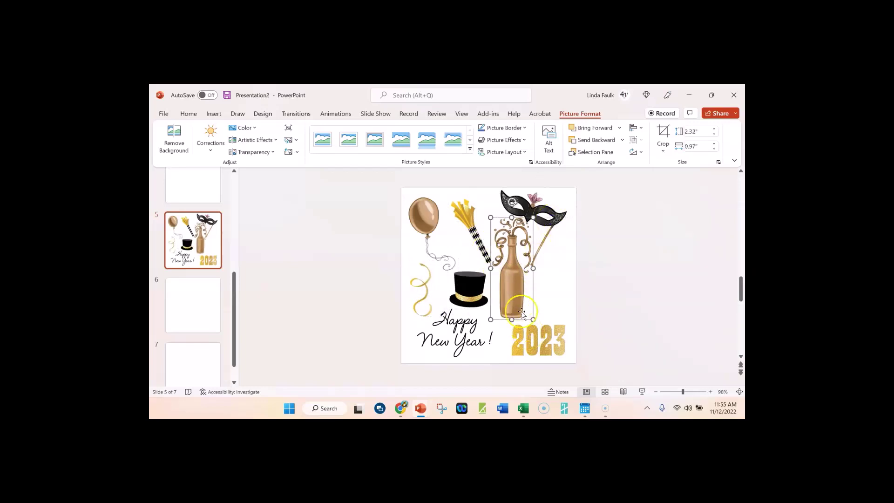
pyautogui.moveTo(533, 338); pyautogui.dragTo(546, 320)
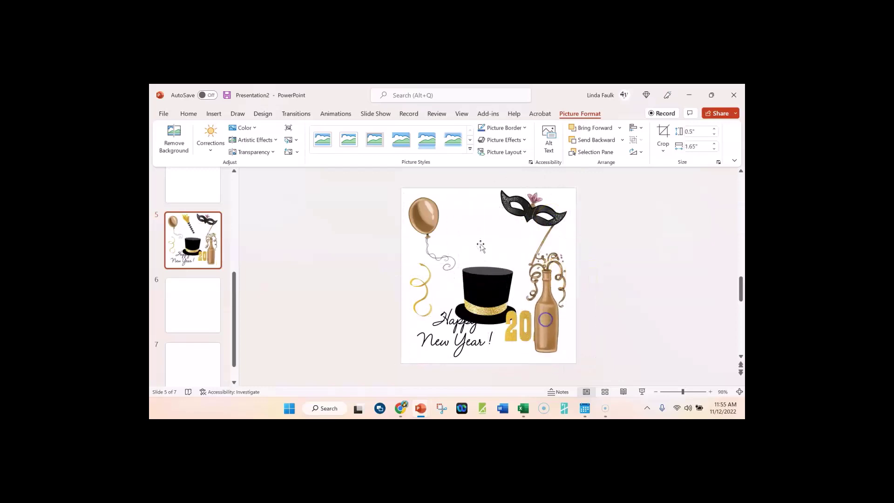
pyautogui.moveTo(484, 298); pyautogui.dragTo(449, 307)
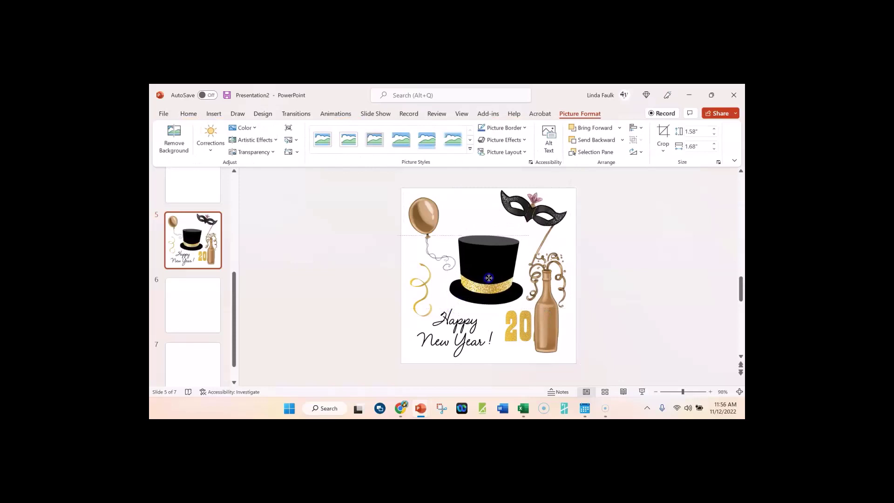
pyautogui.click(427, 219)
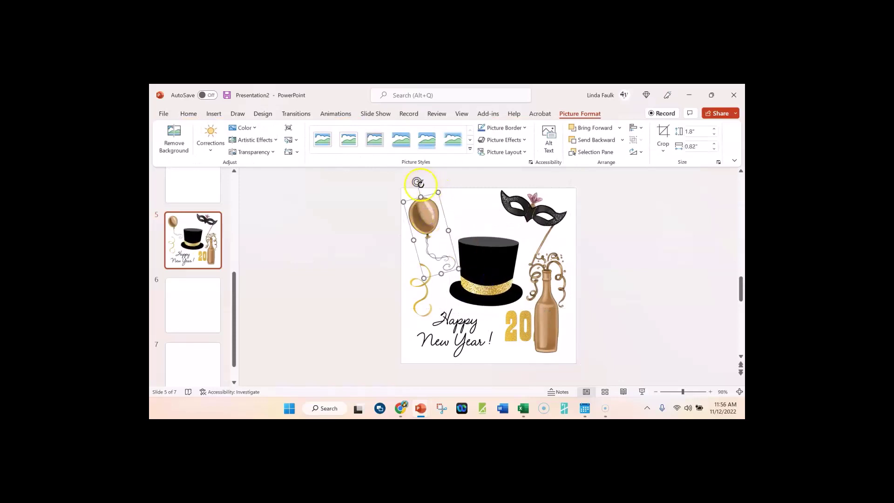
pyautogui.moveTo(418, 182); pyautogui.dragTo(425, 176)
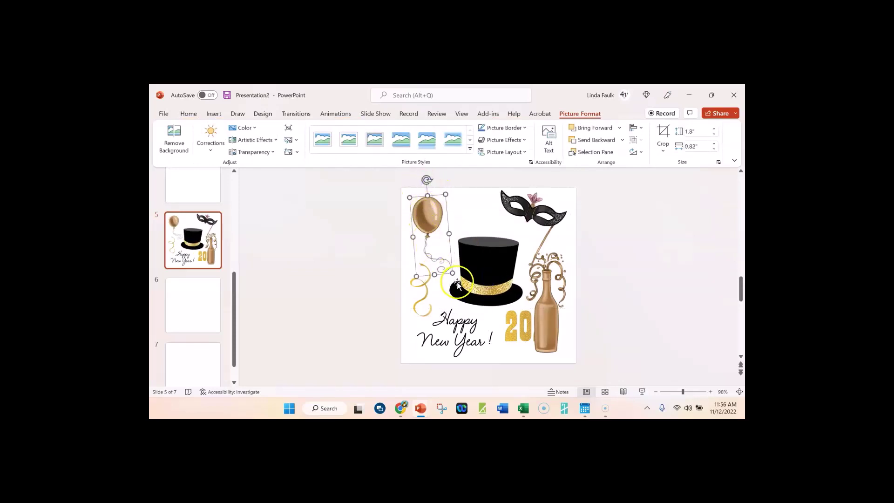
pyautogui.click(543, 216)
pyautogui.moveTo(571, 204); pyautogui.dragTo(551, 222)
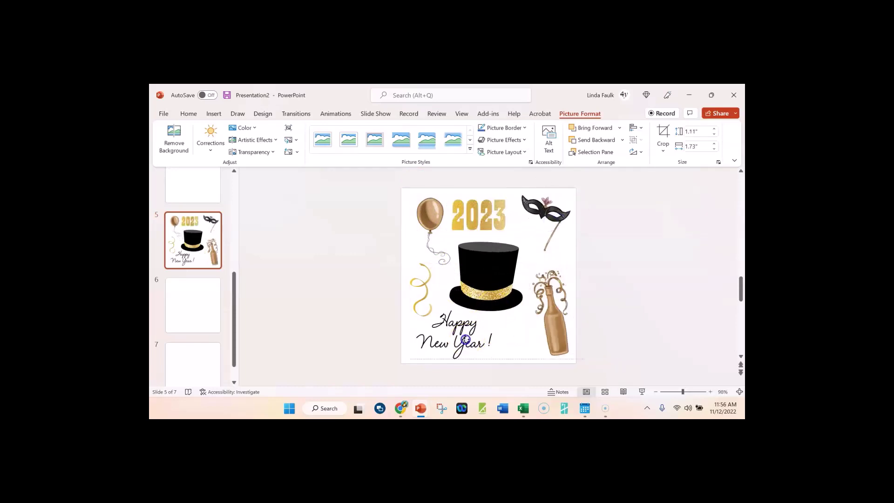
pyautogui.moveTo(432, 216); pyautogui.dragTo(422, 218)
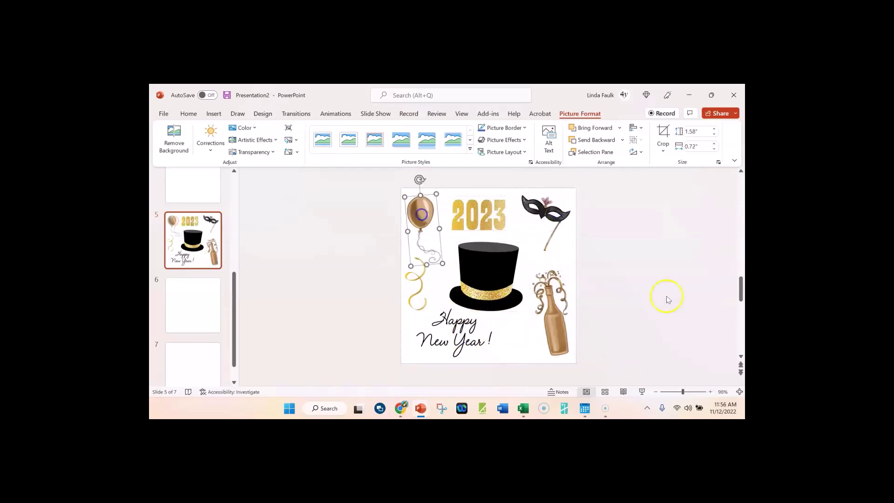
pyautogui.click(692, 298)
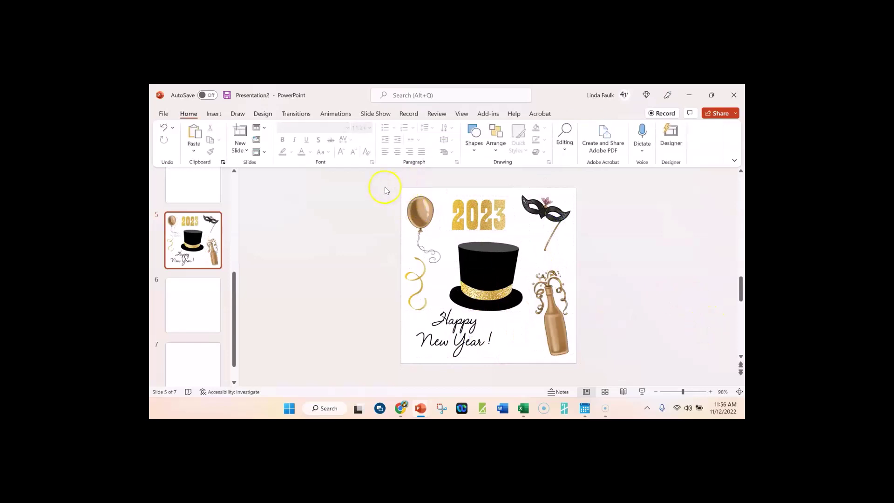
# Group all the New Year pictures on slide 5 into one object.
pyautogui.moveTo(362, 183); pyautogui.dragTo(578, 363)
pyautogui.rightClick(552, 325)
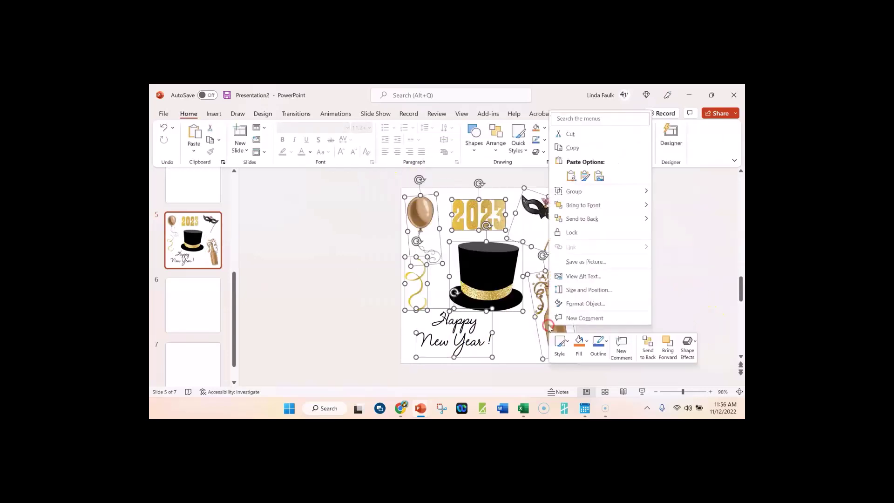
pyautogui.moveTo(601, 192)
pyautogui.click(670, 191)
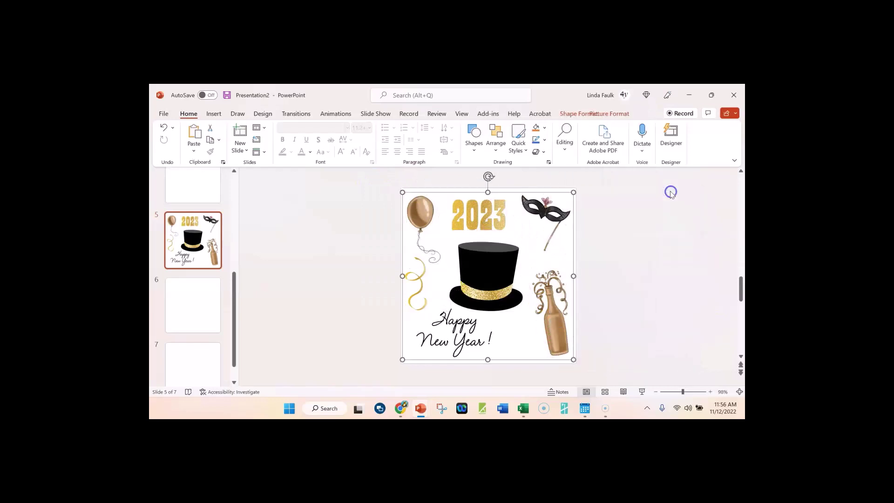
pyautogui.moveTo(509, 270)
pyautogui.mouseDown()
pyautogui.moveTo(516, 262)
pyautogui.moveTo(514, 270)
pyautogui.mouseUp()
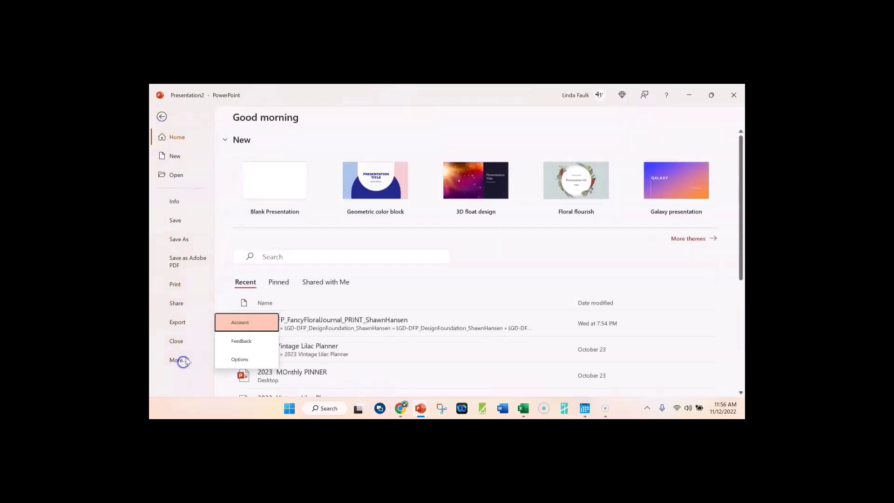
# Set the default image resolution to 330 ppi in PowerPoint's Advanced options.
pyautogui.click(237, 359)
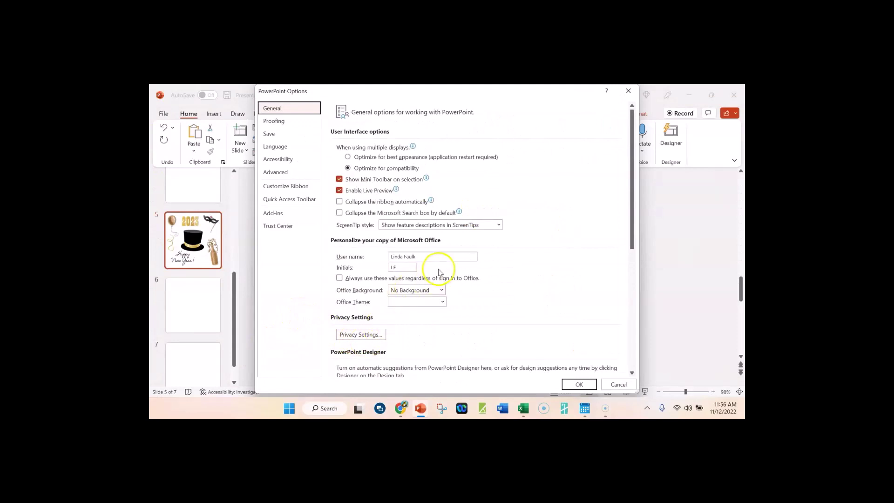
pyautogui.click(280, 172)
pyautogui.scroll(-2, 427, 261)
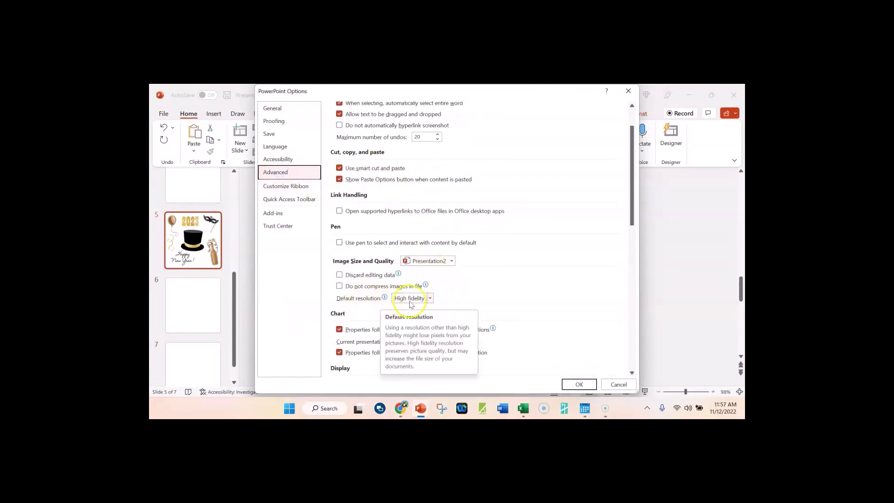
pyautogui.click(431, 300)
pyautogui.click(414, 317)
pyautogui.click(579, 384)
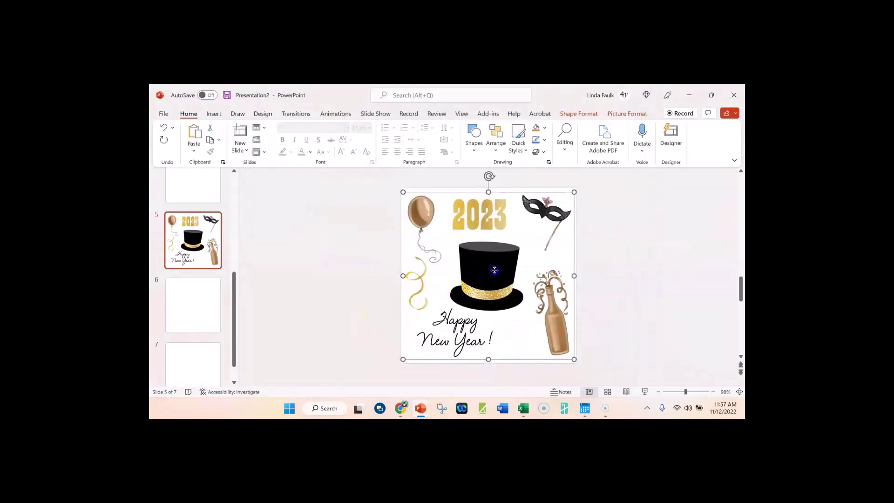
# Export the grouped collage via Save as Picture as PNG 'Picture10' on the Desktop.
pyautogui.moveTo(491, 267); pyautogui.dragTo(493, 270)
pyautogui.rightClick(483, 269)
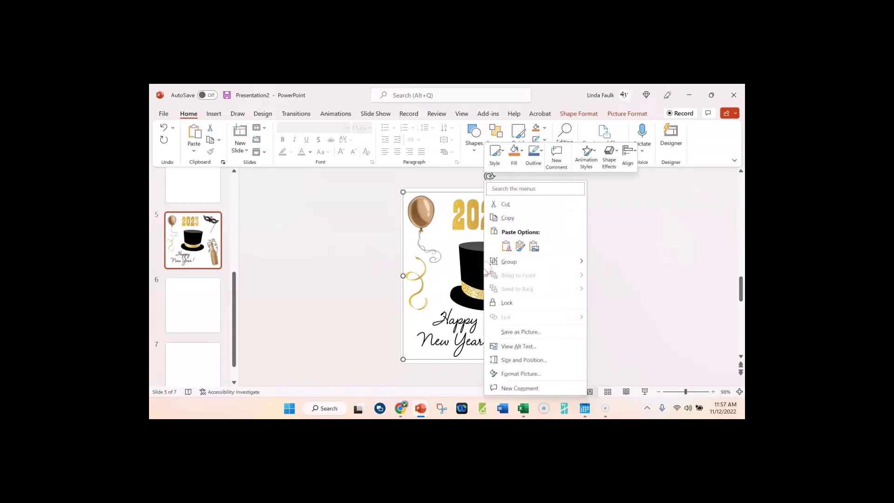
pyautogui.click(535, 331)
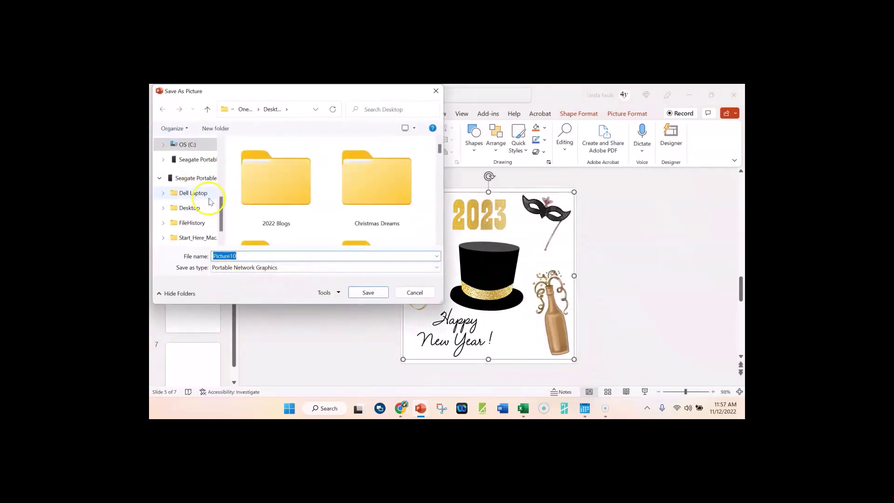
pyautogui.moveTo(223, 205); pyautogui.dragTo(223, 142)
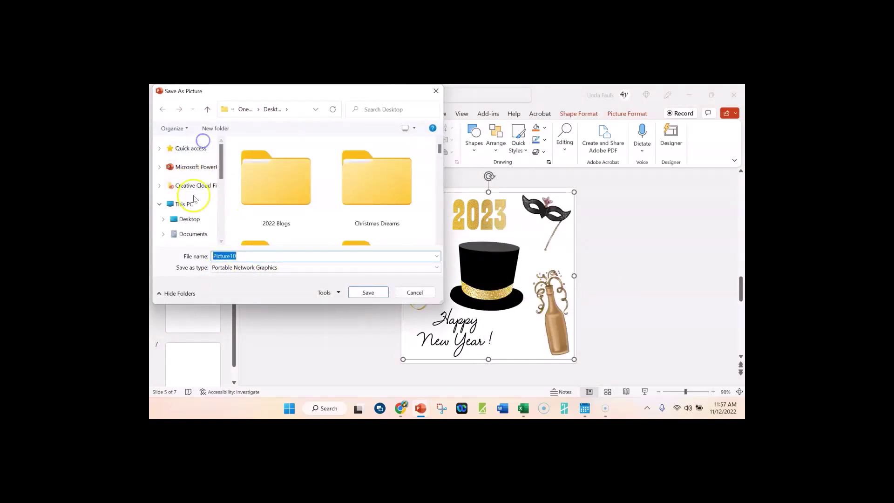
pyautogui.click(185, 218)
pyautogui.click(364, 293)
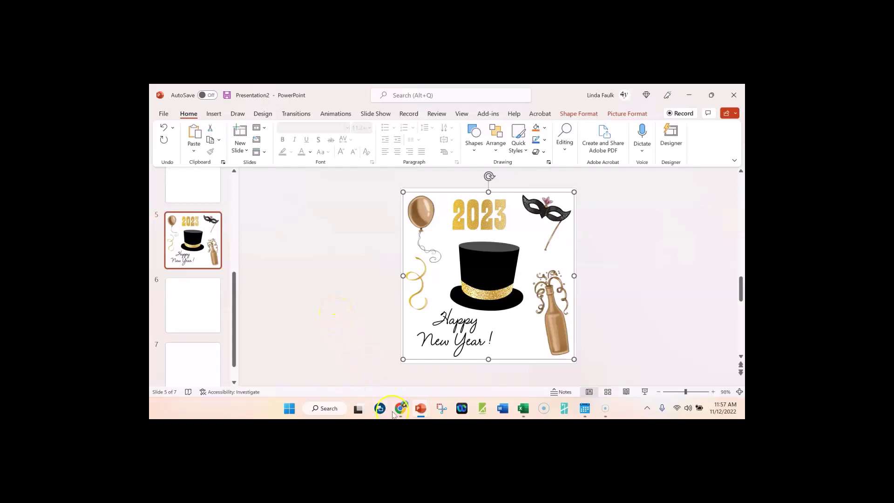
# In Presentation1, show the rulers and zoom out to see the whole slide.
pyautogui.moveTo(419, 411)
pyautogui.click(367, 378)
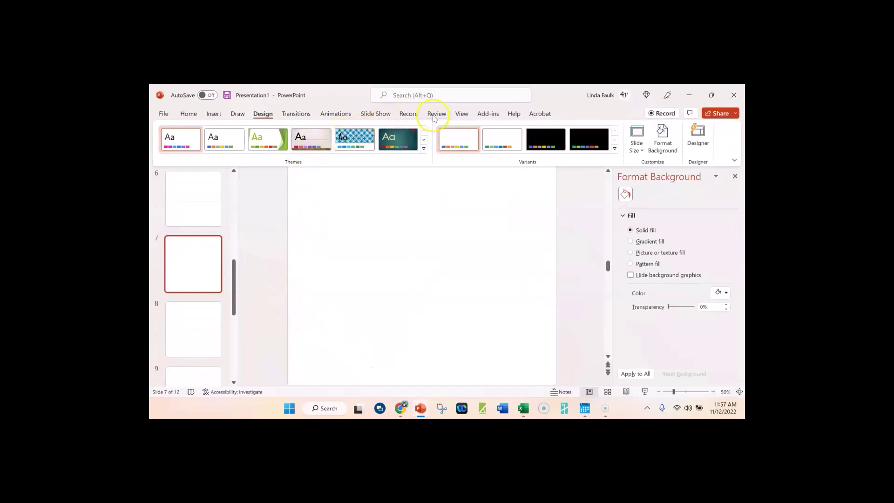
pyautogui.click(462, 114)
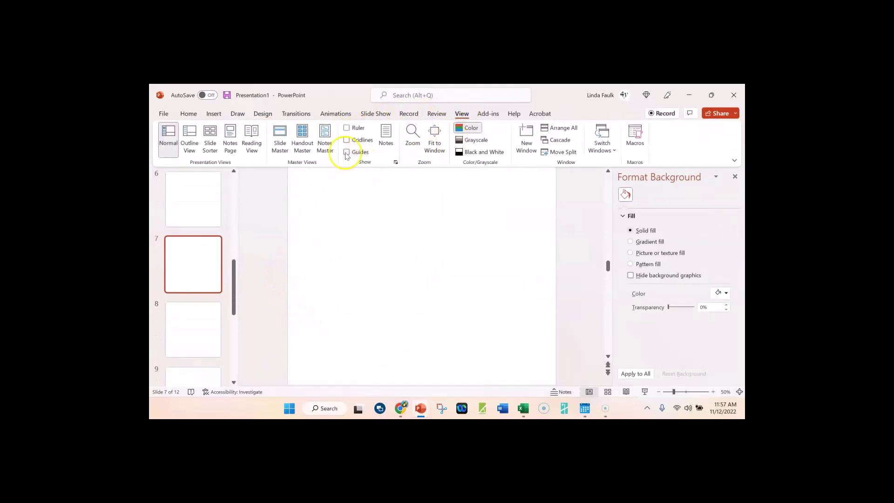
pyautogui.click(345, 128)
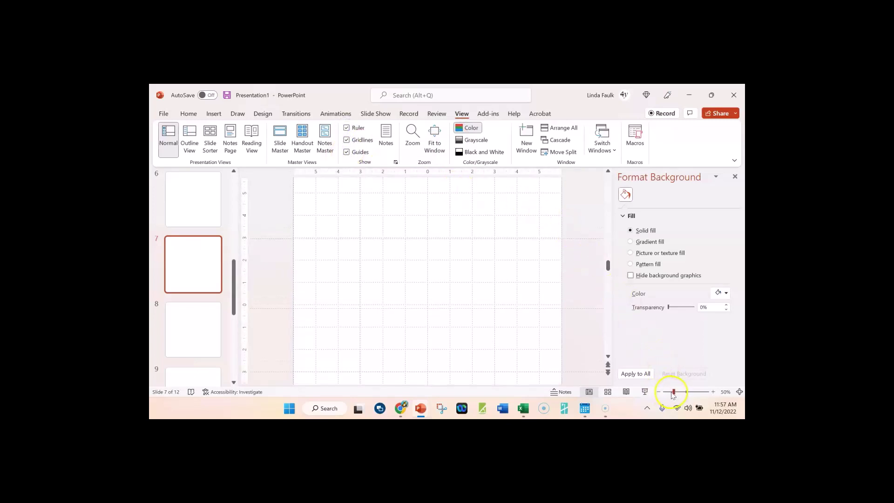
pyautogui.moveTo(673, 393); pyautogui.dragTo(670, 394)
# Insert Picture10 from the Desktop onto slide 7.
pyautogui.click(222, 116)
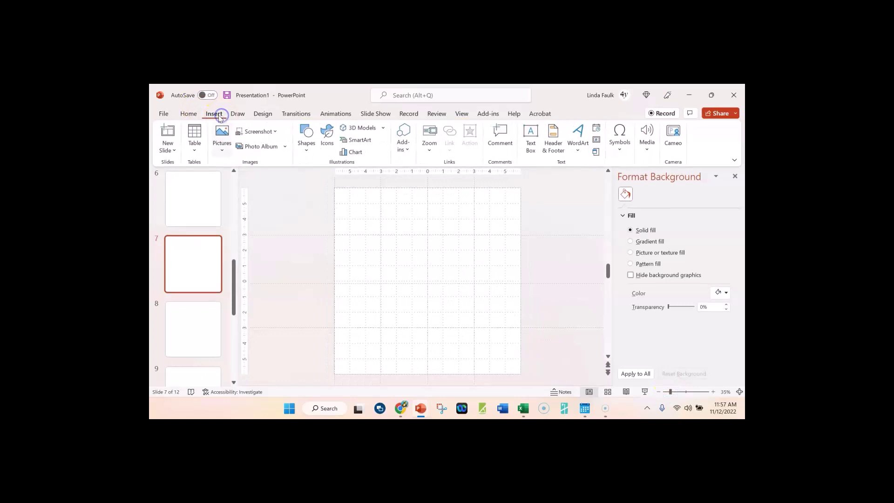
pyautogui.click(222, 146)
pyautogui.click(245, 180)
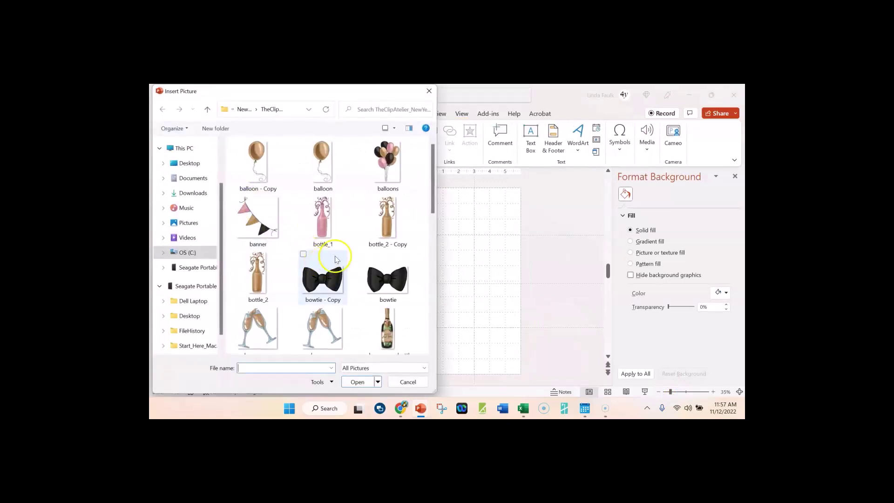
pyautogui.click(192, 223)
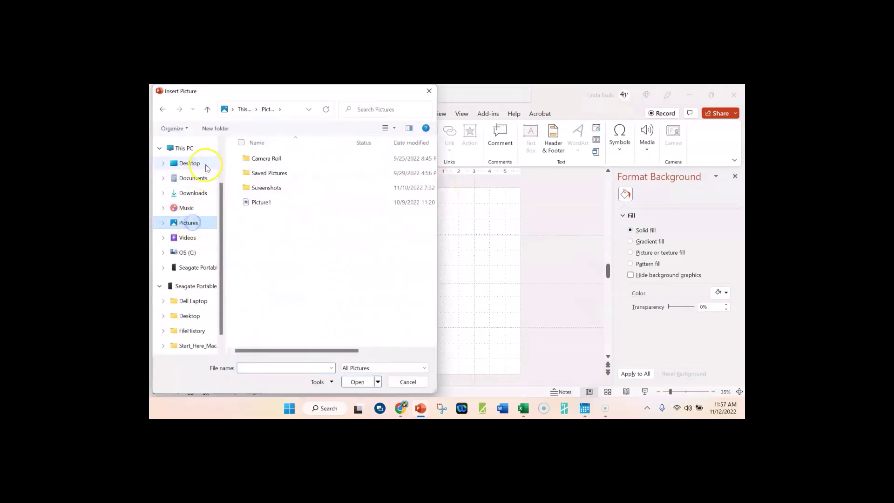
pyautogui.click(196, 163)
pyautogui.moveTo(431, 177); pyautogui.dragTo(441, 296)
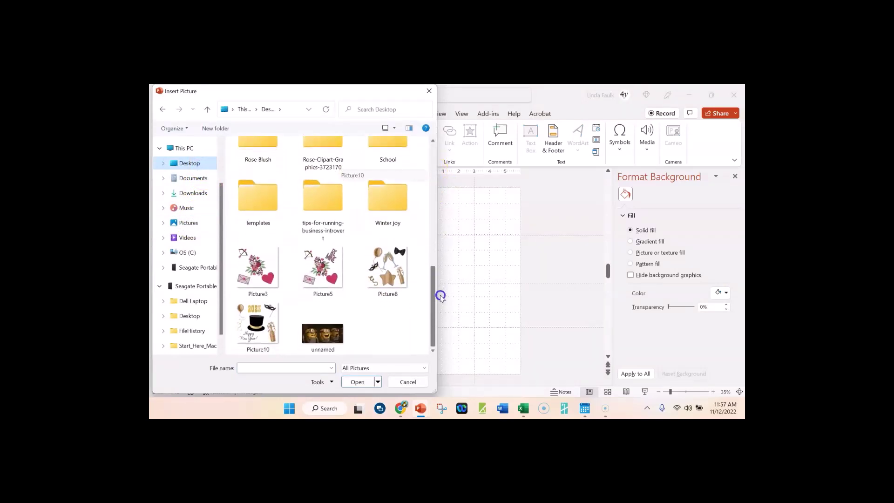
pyautogui.doubleClick(258, 326)
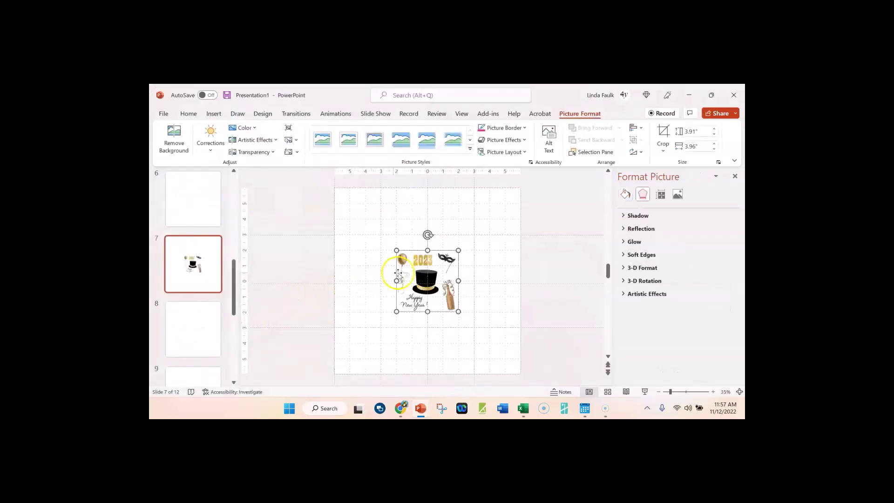
# Resize the Picture10 collage to 3" by 3" and move it into slide 7's top-left corner.
pyautogui.moveTo(431, 275); pyautogui.dragTo(402, 238)
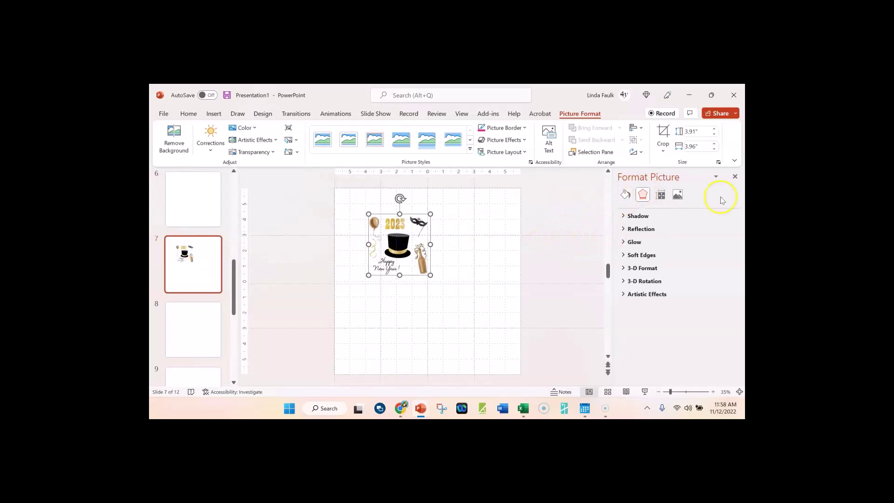
pyautogui.click(735, 177)
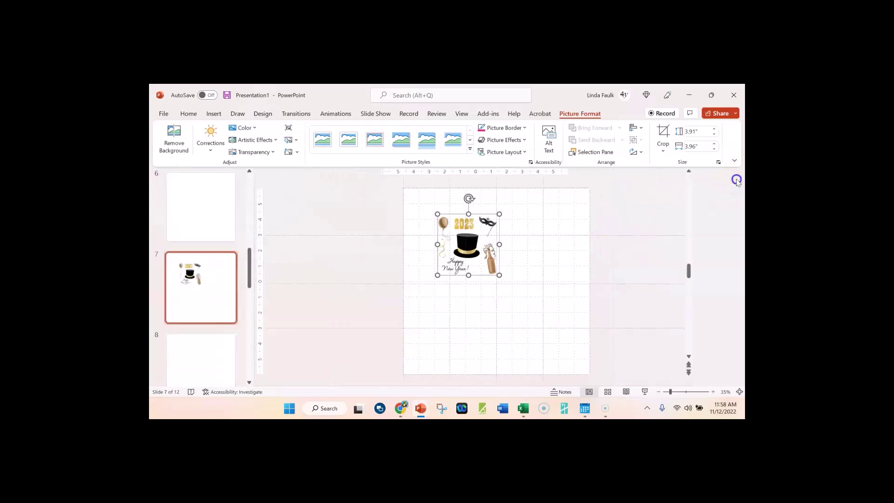
pyautogui.click(718, 162)
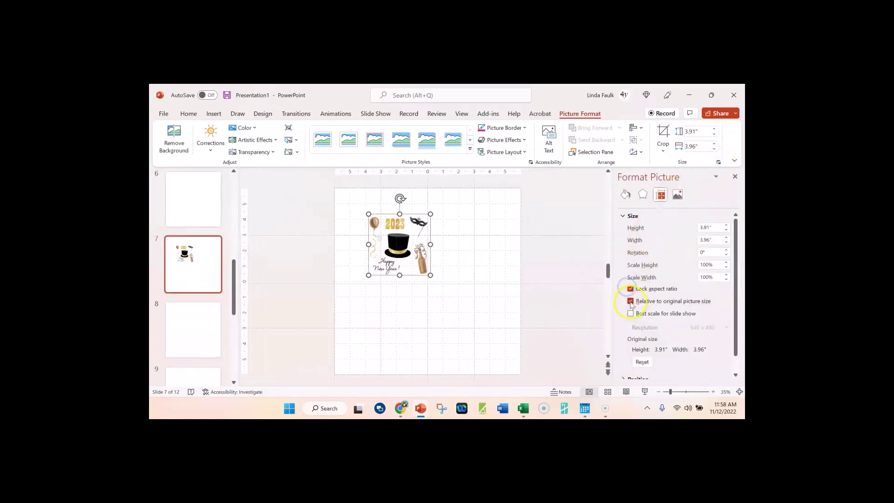
pyautogui.click(695, 240)
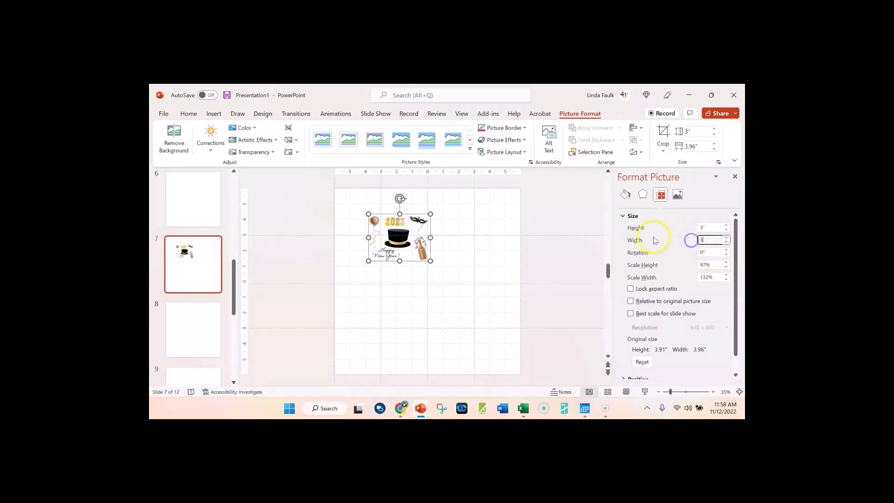
pyautogui.write('3')
pyautogui.click(429, 233)
pyautogui.click(389, 233)
pyautogui.moveTo(389, 233); pyautogui.dragTo(363, 206)
# Copy the picture, place the copy beside the original, and group the pair.
pyautogui.rightClick(362, 206)
pyautogui.click(385, 201)
pyautogui.rightClick(395, 213)
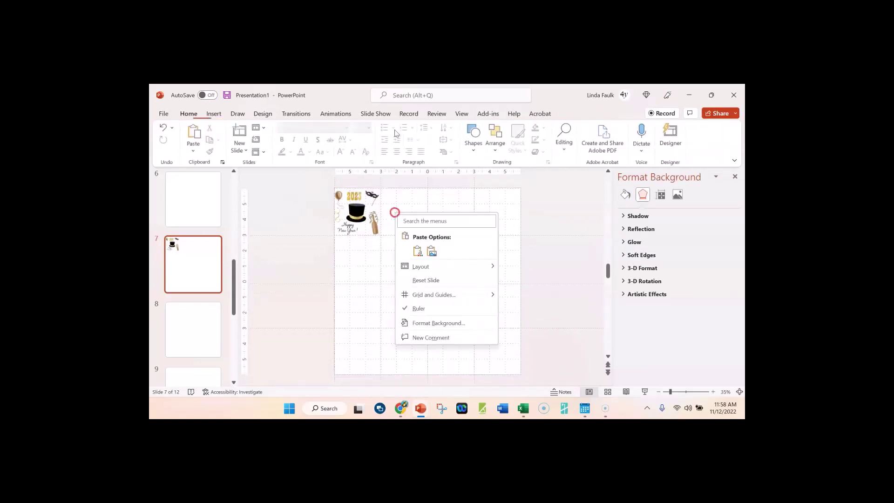
pyautogui.click(421, 252)
pyautogui.moveTo(399, 229); pyautogui.dragTo(408, 210)
pyautogui.moveTo(302, 177)
pyautogui.mouseDown()
pyautogui.moveTo(409, 217)
pyautogui.moveTo(447, 245)
pyautogui.mouseUp()
pyautogui.rightClick(416, 226)
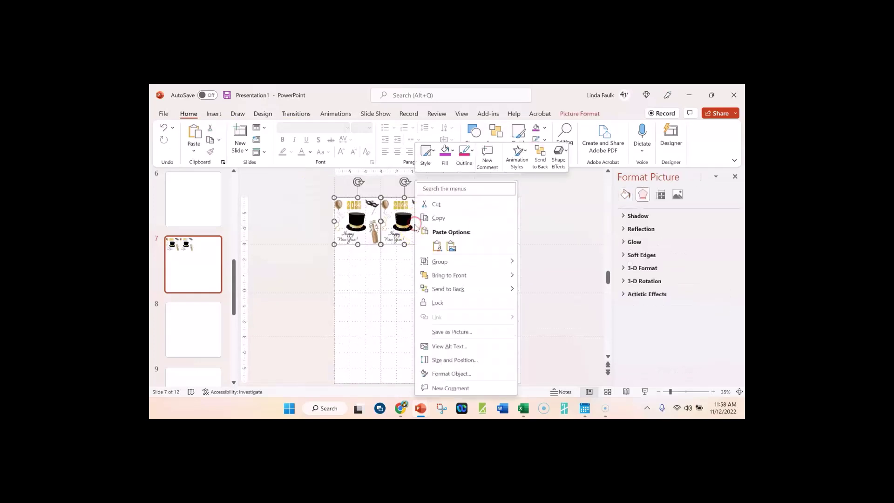
pyautogui.moveTo(444, 261)
pyautogui.click(536, 261)
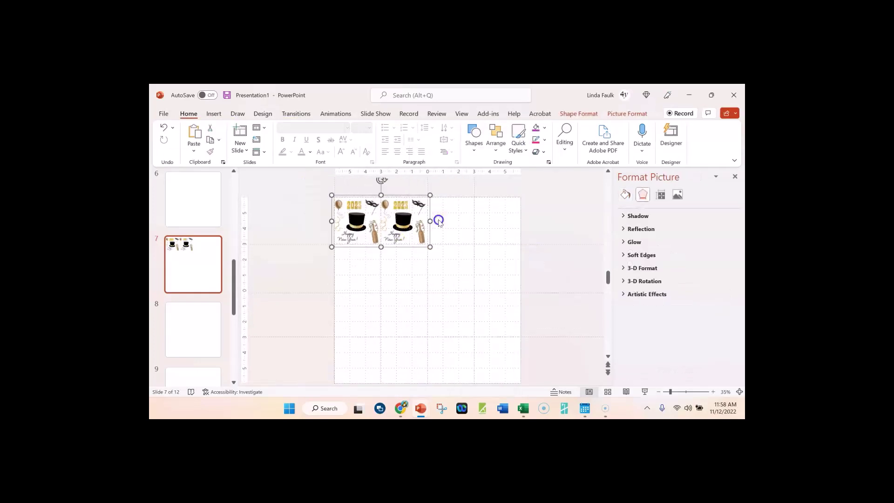
# Paste the grouped pair alongside to form a top row of four pictures.
pyautogui.rightClick(438, 222)
pyautogui.click(465, 259)
pyautogui.moveTo(443, 253); pyautogui.dragTo(493, 219)
pyautogui.click(319, 196)
# Copy the row of four and paste it lower down as a second row.
pyautogui.moveTo(308, 178); pyautogui.dragTo(576, 257)
pyautogui.rightClick(493, 228)
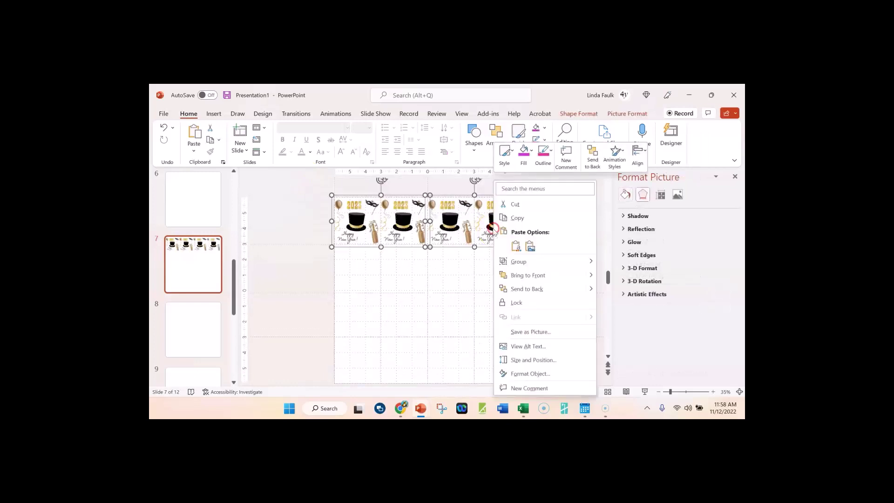
pyautogui.click(448, 305)
pyautogui.rightClick(432, 326)
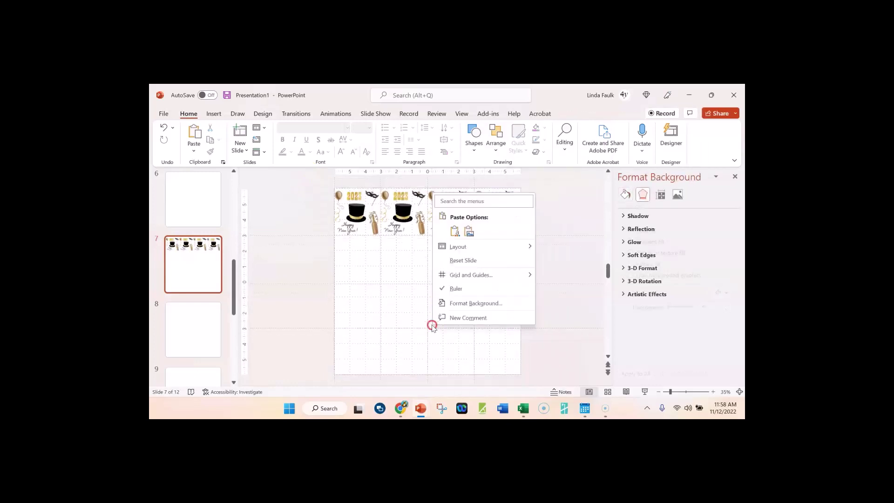
pyautogui.click(469, 232)
pyautogui.moveTo(443, 224); pyautogui.dragTo(446, 315)
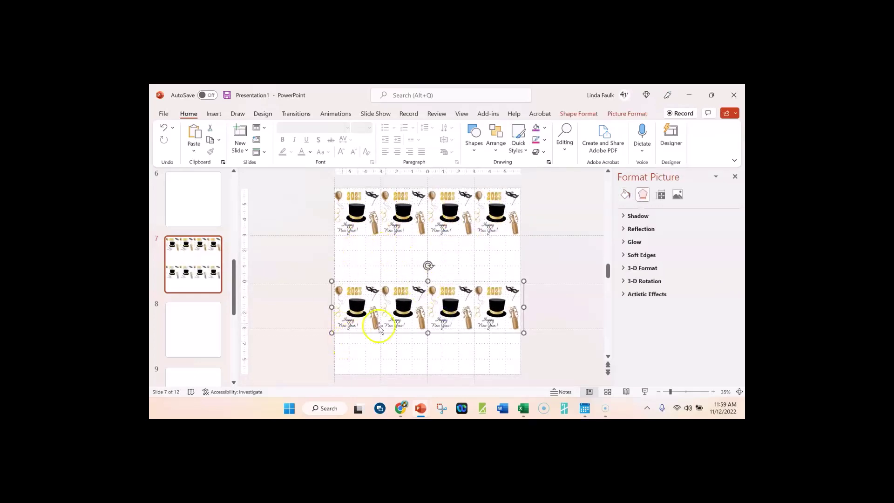
pyautogui.click(553, 283)
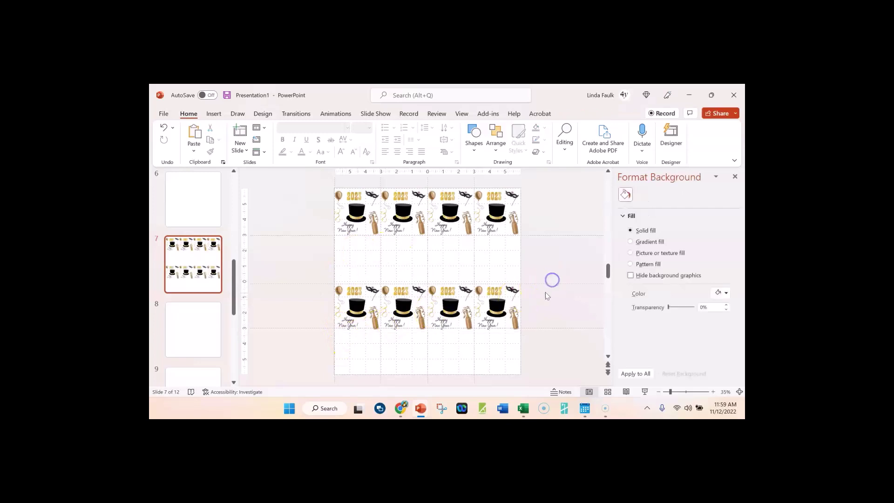
# Paste a copy of the picture row into the middle band, offset half a tile sideways.
pyautogui.click(395, 219)
pyautogui.click(362, 265)
pyautogui.rightClick(364, 253)
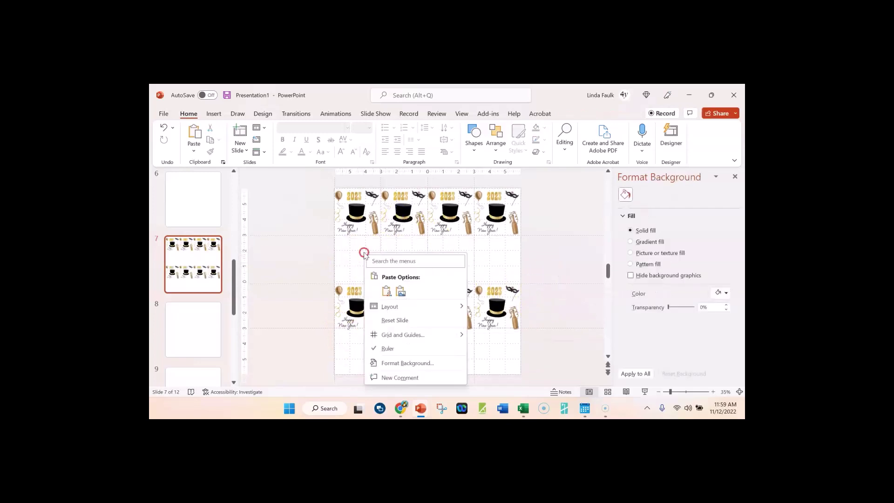
pyautogui.click(385, 291)
pyautogui.moveTo(425, 233); pyautogui.dragTo(411, 265)
# Copy a single New Year picture to fill the gap at the middle row's right end.
pyautogui.doubleClick(501, 219)
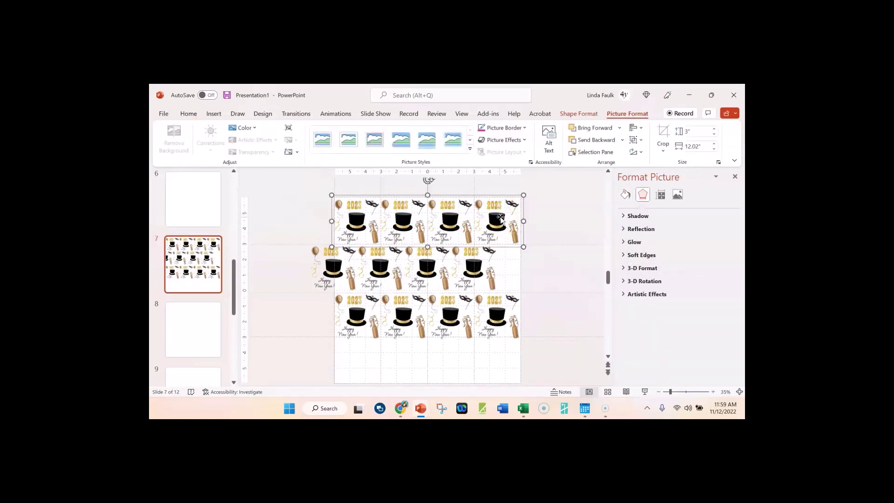
pyautogui.rightClick(500, 219)
pyautogui.click(523, 200)
pyautogui.hotkey('ctrl', 'v')
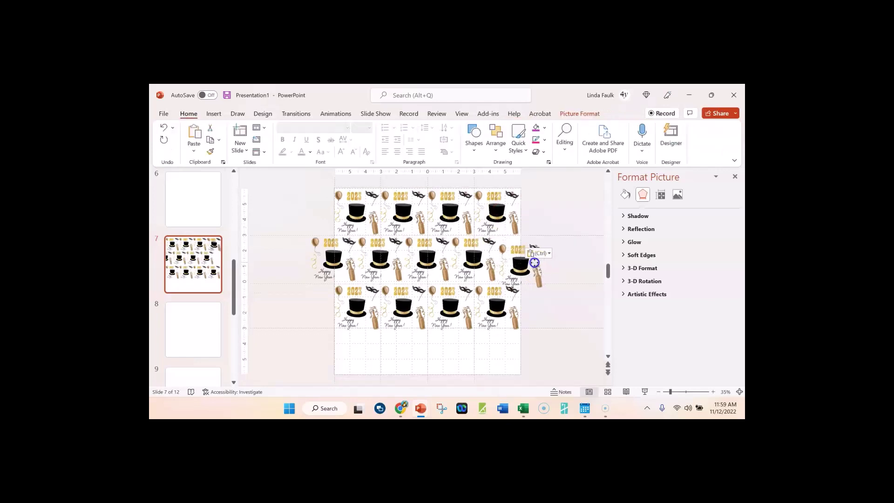
pyautogui.moveTo(535, 263); pyautogui.dragTo(532, 253)
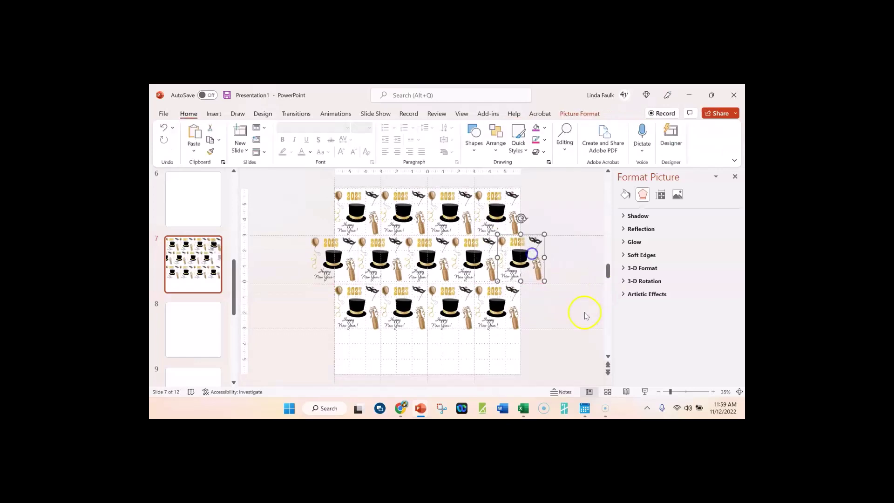
pyautogui.click(565, 325)
# Copy the whole middle row and line the copy up as the bottom row.
pyautogui.moveTo(280, 235); pyautogui.dragTo(585, 287)
pyautogui.rightClick(584, 288)
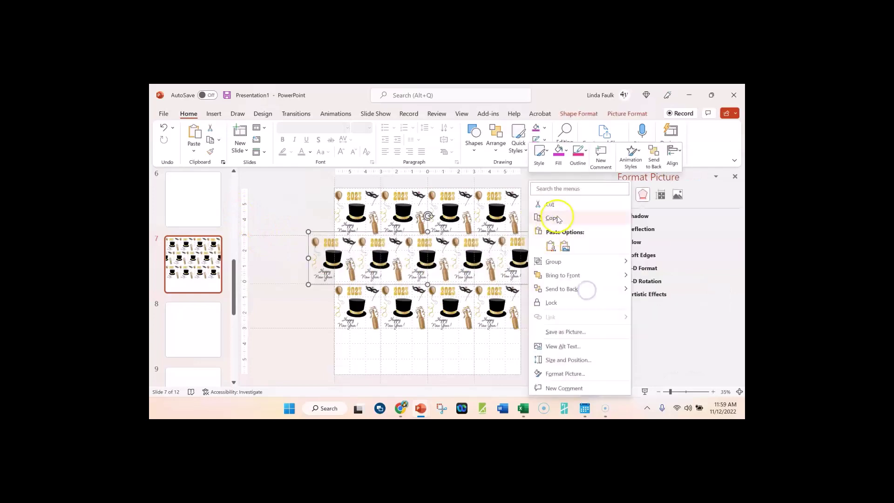
pyautogui.click(554, 217)
pyautogui.rightClick(482, 348)
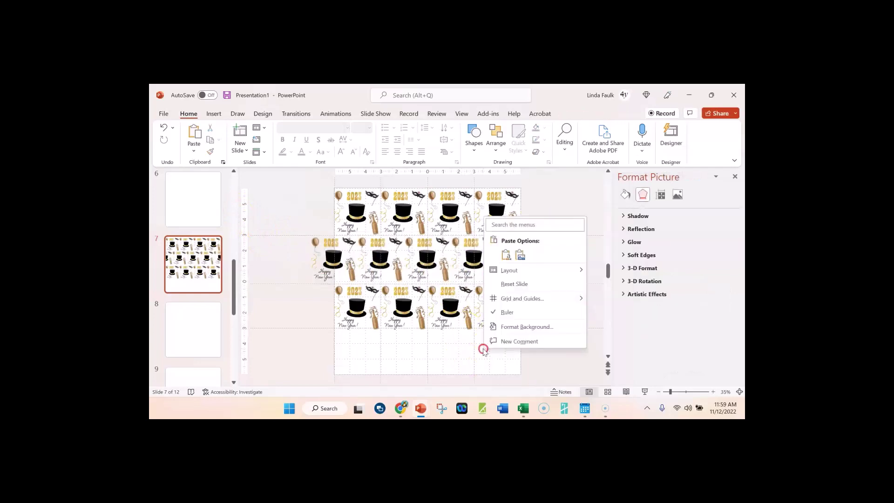
pyautogui.click(506, 255)
pyautogui.moveTo(481, 253); pyautogui.dragTo(483, 344)
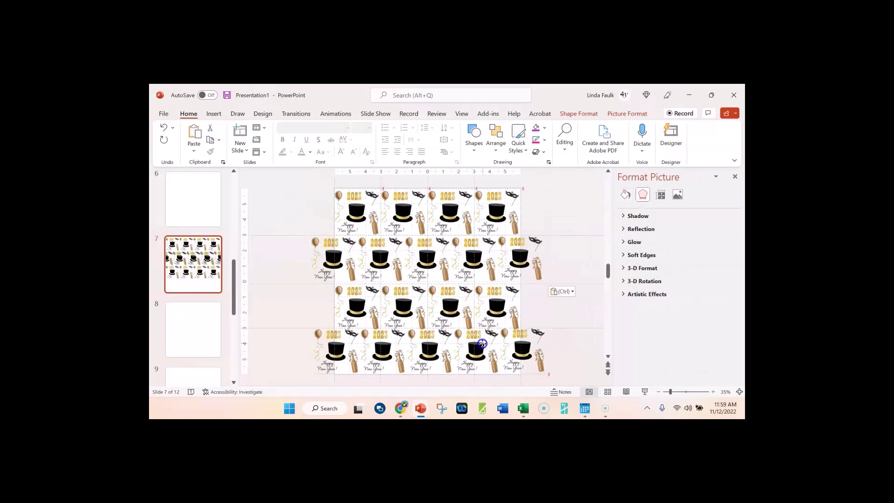
pyautogui.moveTo(482, 344); pyautogui.dragTo(483, 344)
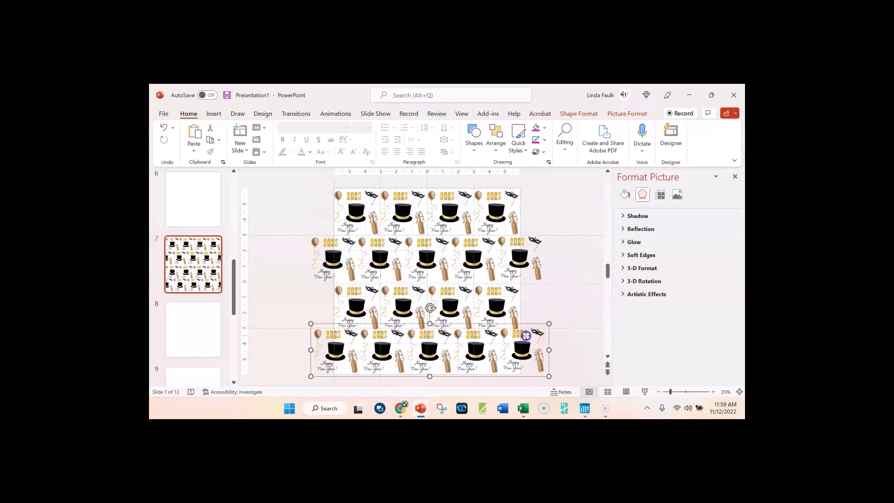
# Back on slide 7, marquee-select all four pattern rows and group them into one object.
pyautogui.click(607, 305)
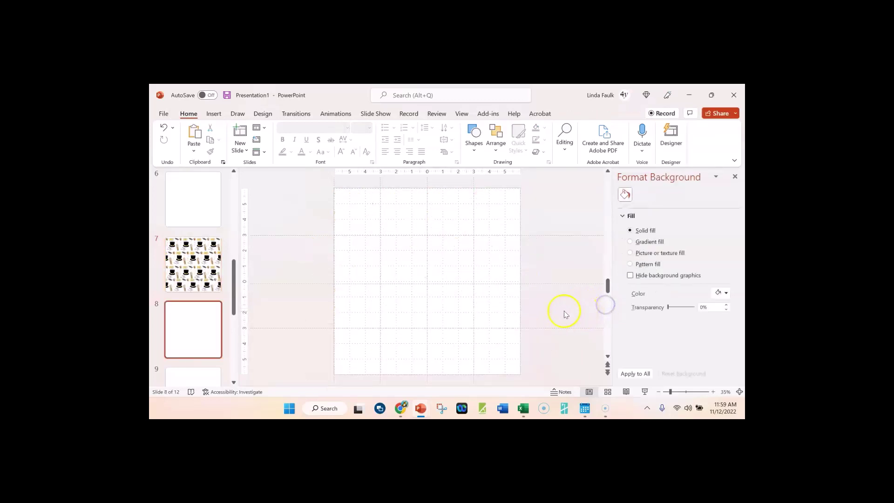
pyautogui.click(221, 278)
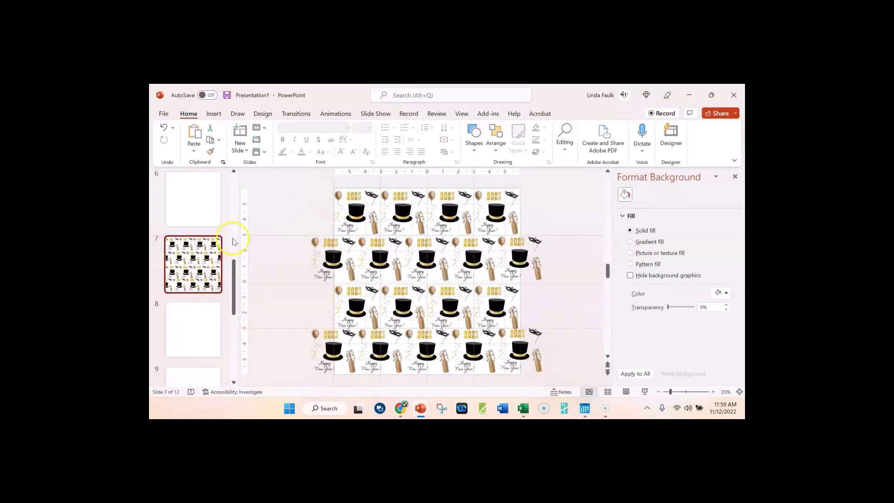
pyautogui.click(233, 206)
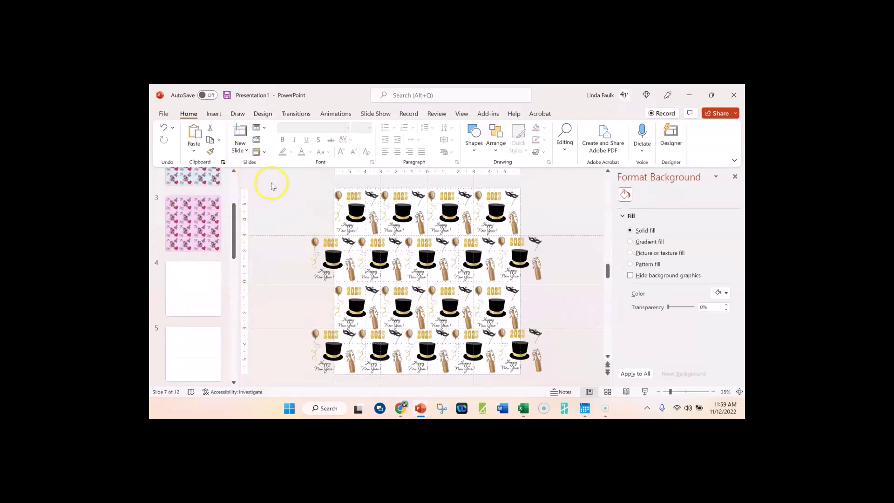
pyautogui.click(272, 186)
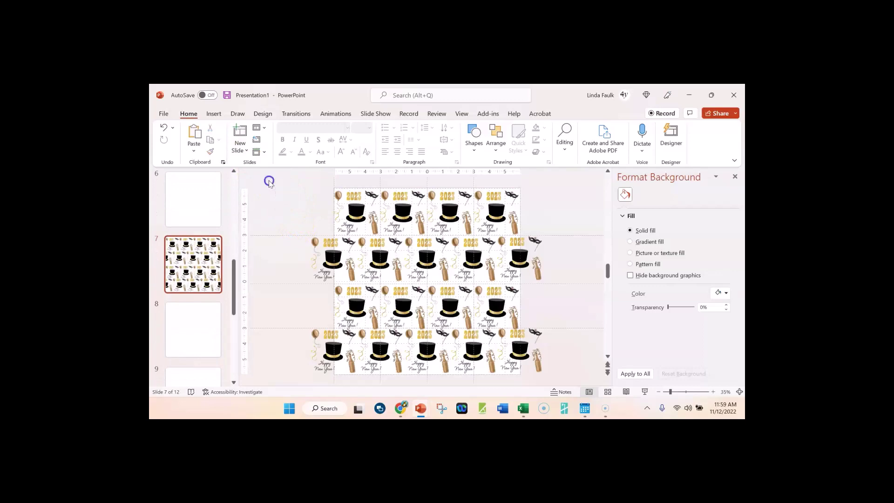
pyautogui.moveTo(269, 183); pyautogui.dragTo(580, 396)
pyautogui.rightClick(454, 268)
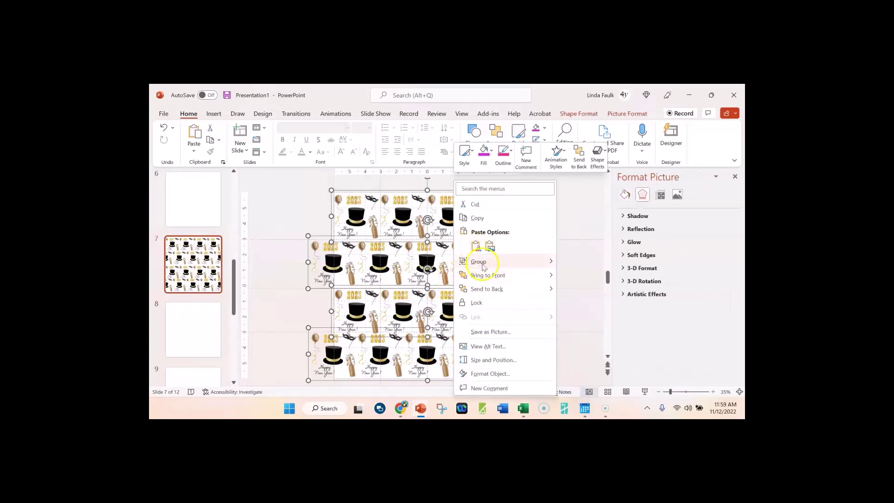
pyautogui.moveTo(483, 266)
pyautogui.click(572, 261)
pyautogui.rightClick(446, 267)
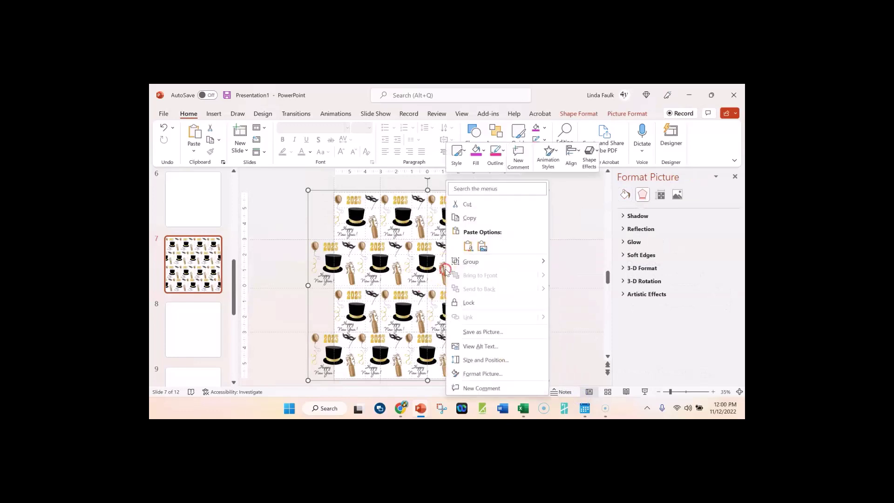
pyautogui.click(494, 331)
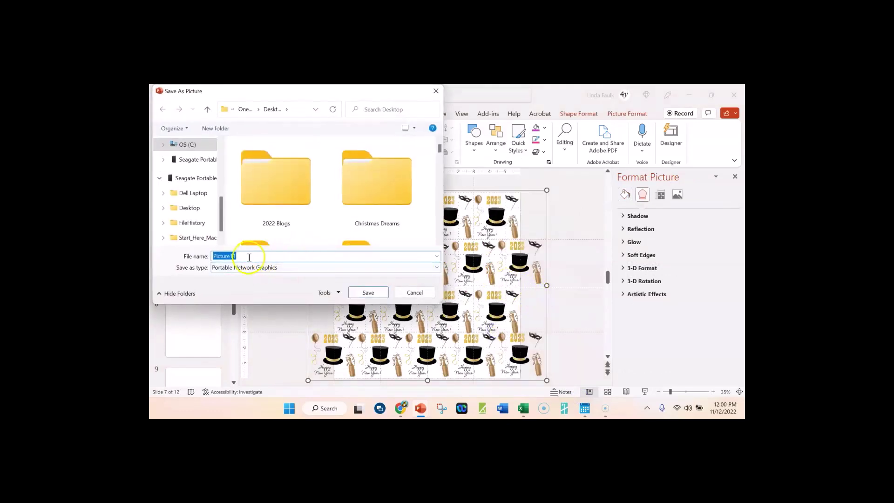
# Check the image size and quality settings under Options > Advanced.
pyautogui.click(414, 293)
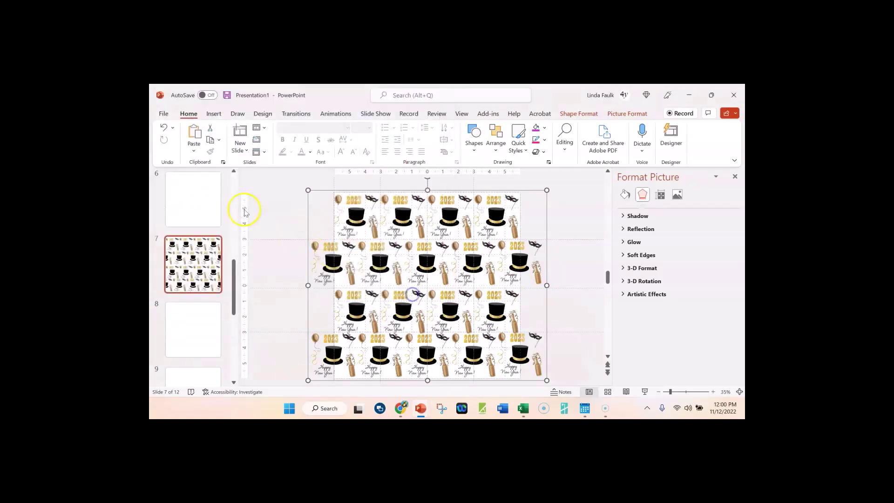
pyautogui.click(162, 116)
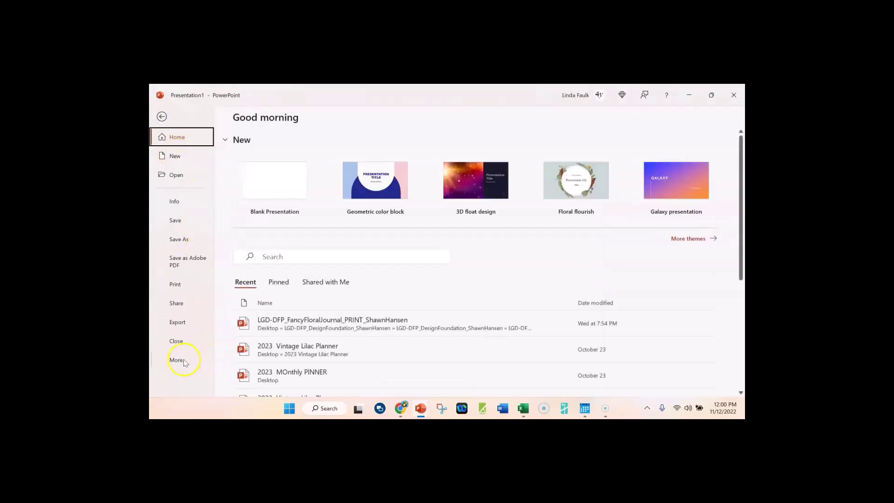
pyautogui.click(179, 360)
pyautogui.click(241, 360)
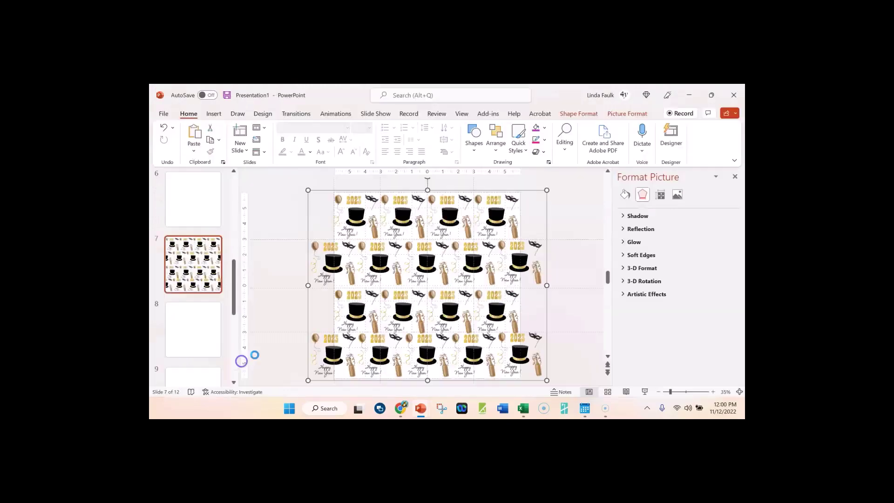
pyautogui.click(280, 159)
pyautogui.click(287, 175)
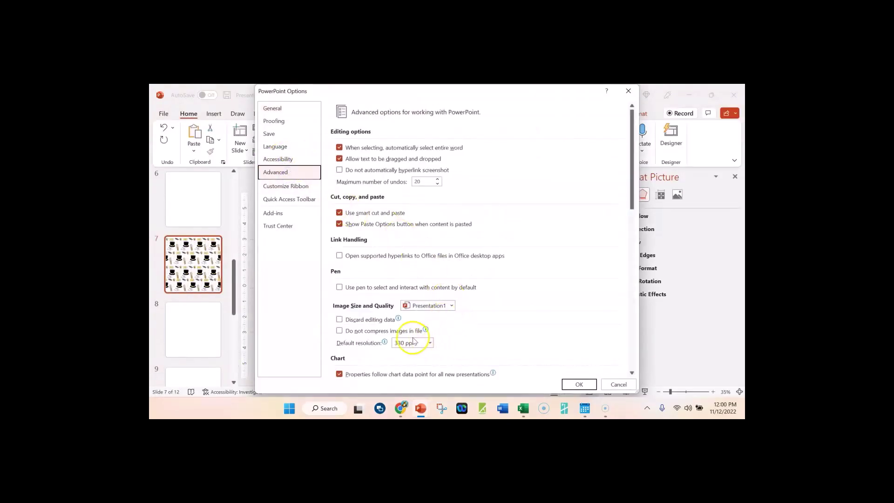
pyautogui.click(578, 384)
# Save the grouped pattern to the Desktop as the PNG picture Picture12.
pyautogui.rightClick(373, 254)
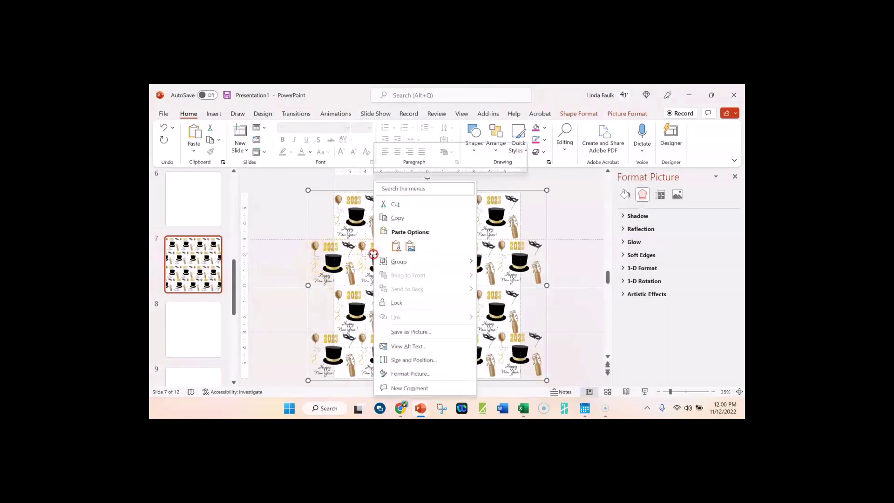
pyautogui.click(416, 332)
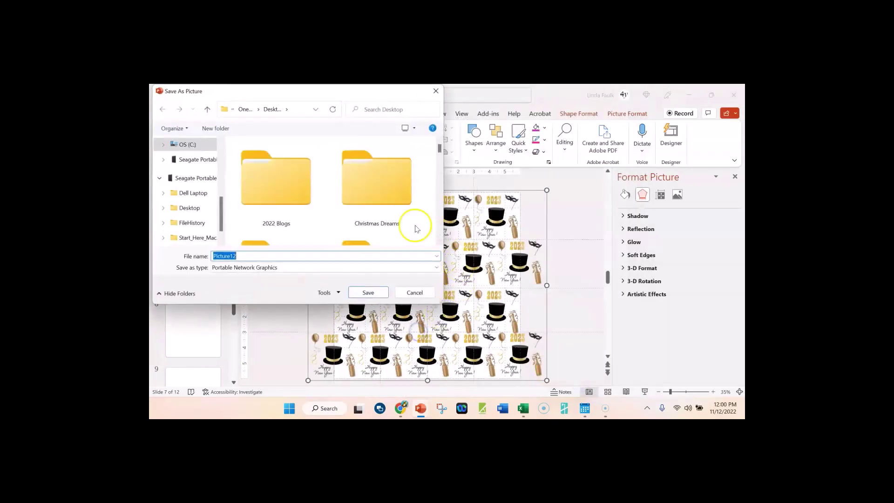
pyautogui.scroll(5, 216, 200)
pyautogui.click(189, 219)
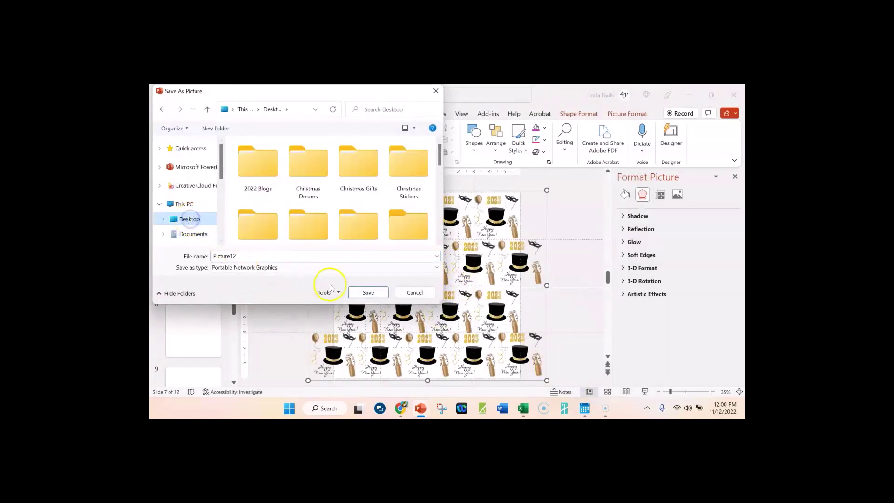
pyautogui.click(367, 293)
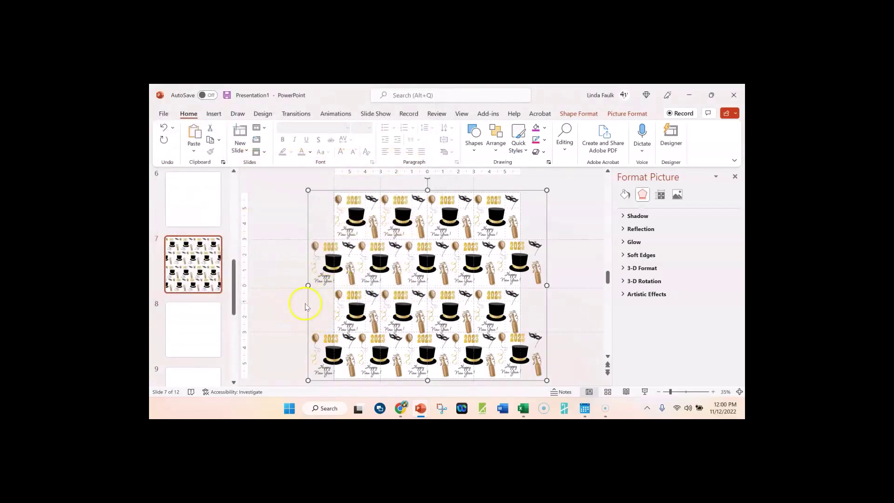
# Close the Format Picture pane and switch to blank slide 6.
pyautogui.click(734, 177)
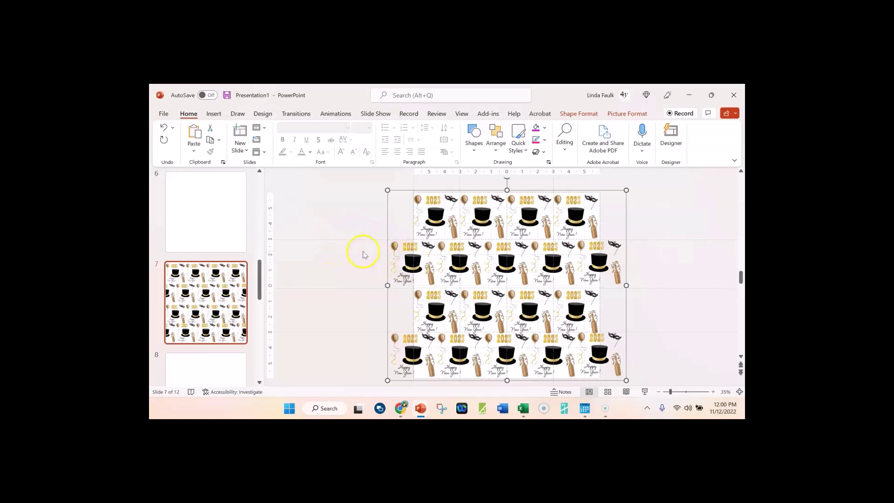
pyautogui.click(213, 225)
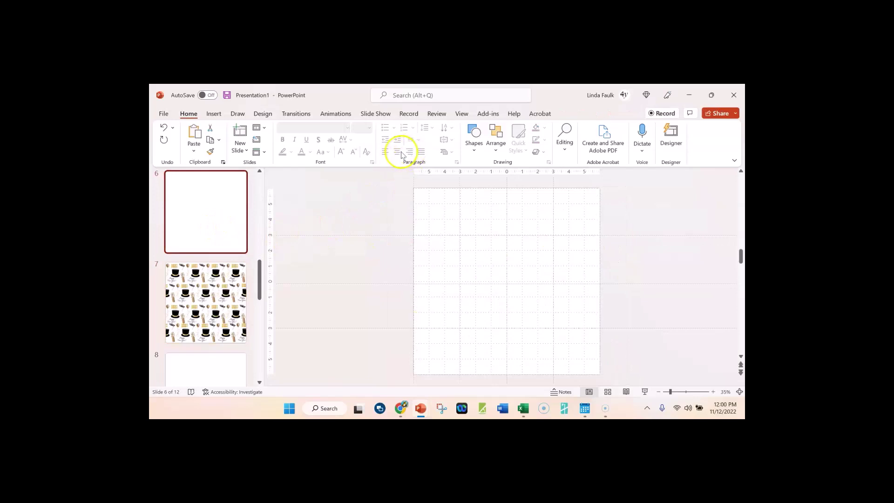
pyautogui.click(462, 115)
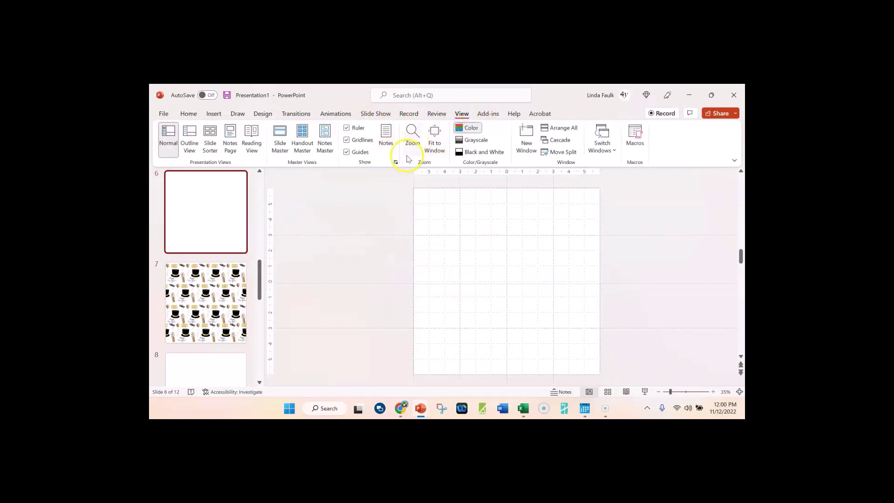
# Turn off the ruler on the View tab and return to slide 6.
pyautogui.click(343, 129)
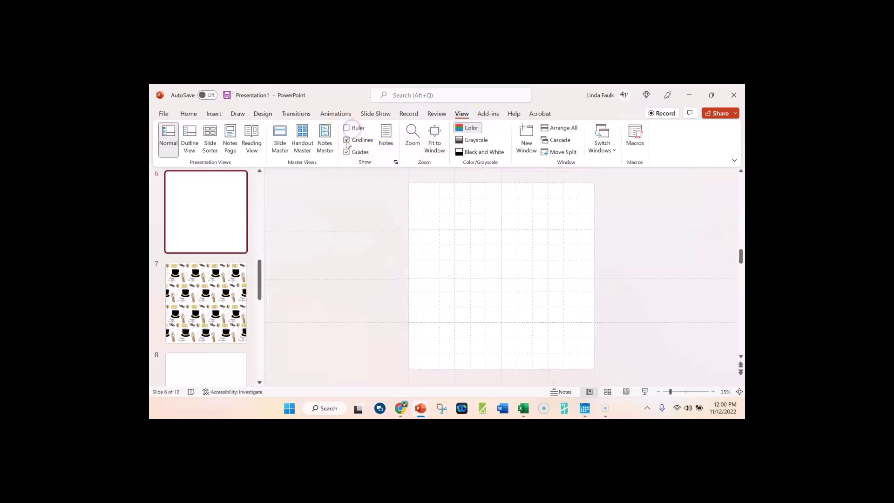
pyautogui.click(225, 202)
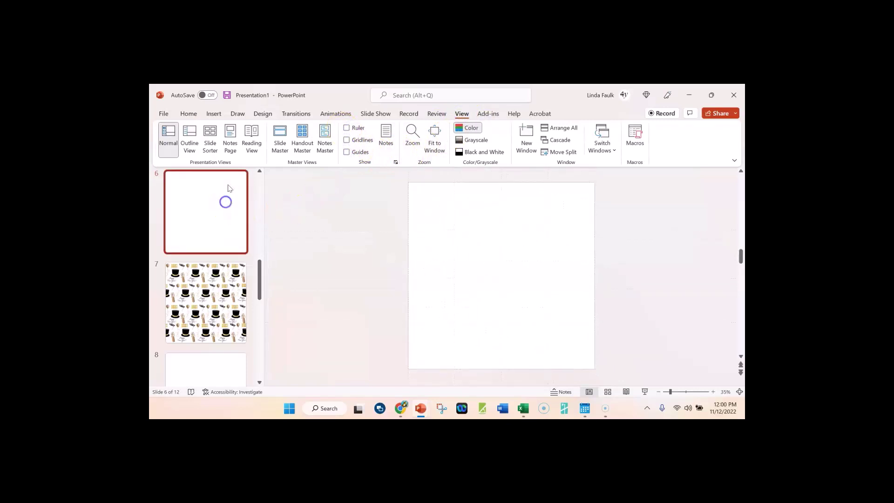
pyautogui.click(201, 114)
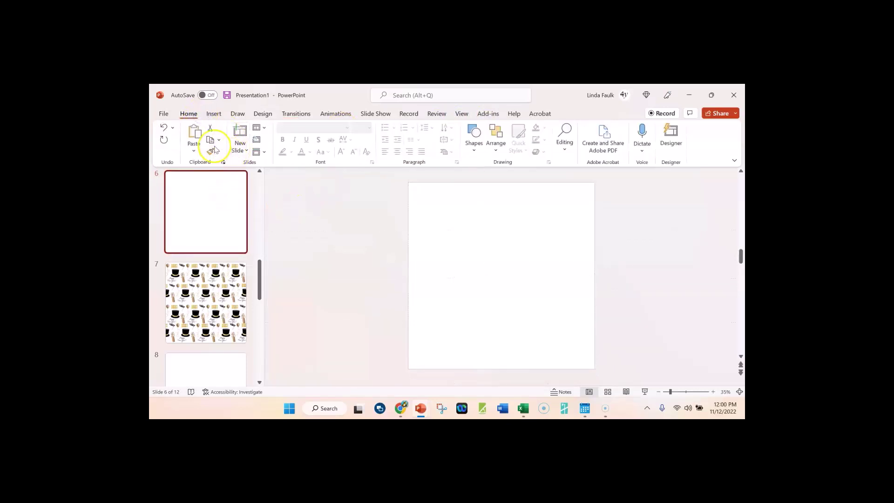
# Insert the saved New Year pattern PNG from the Desktop onto slide 6.
pyautogui.click(215, 114)
pyautogui.click(222, 142)
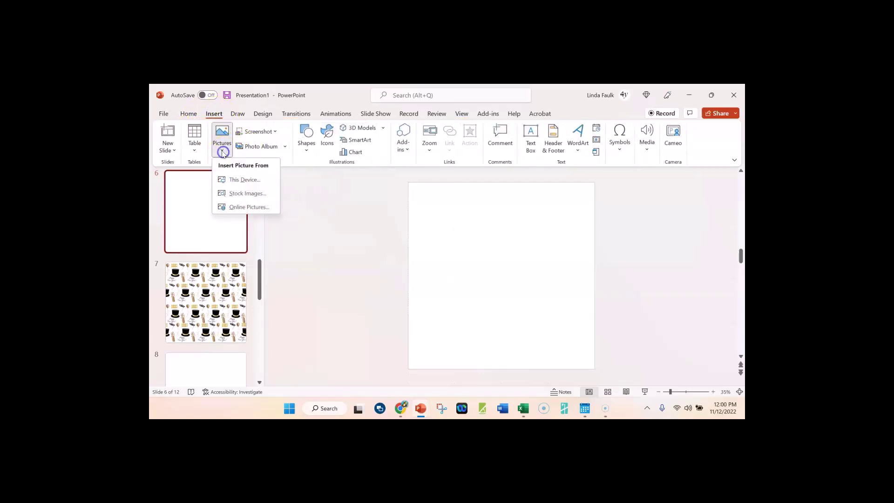
pyautogui.click(242, 179)
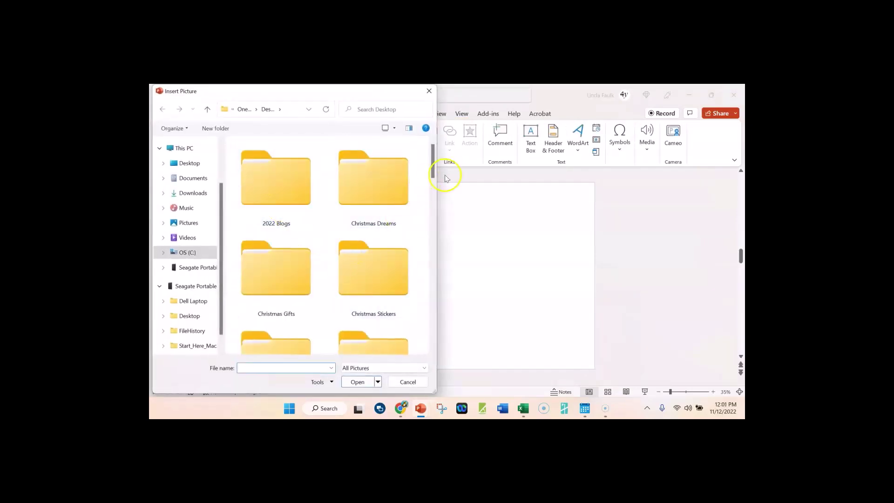
pyautogui.click(189, 164)
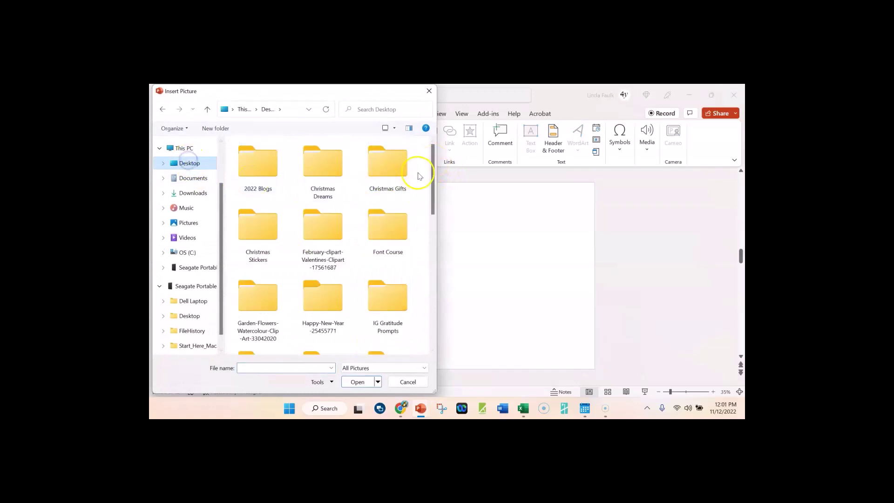
pyautogui.moveTo(430, 160); pyautogui.dragTo(438, 261)
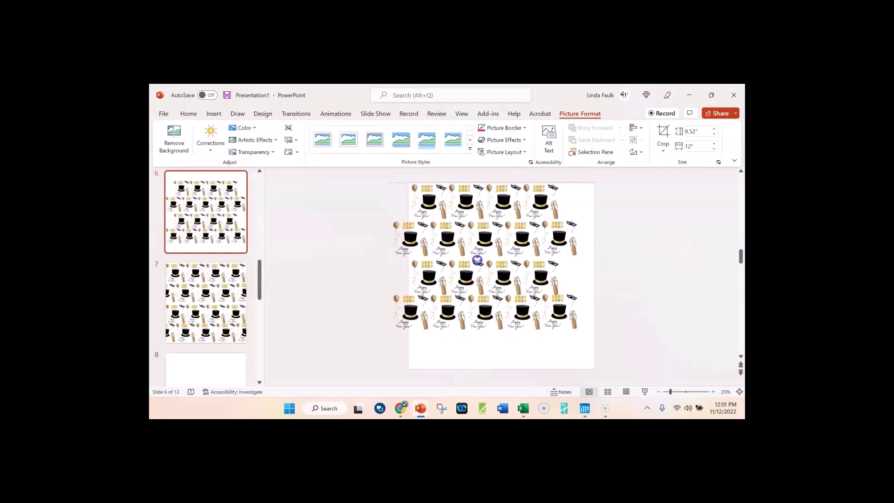
# Resize the pattern picture to 12" by 12" and align it with the slide.
pyautogui.click(718, 162)
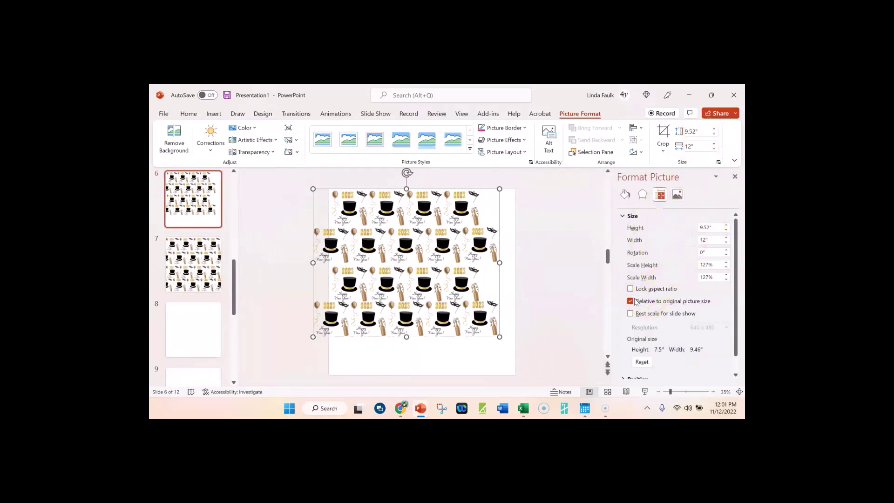
pyautogui.click(714, 228)
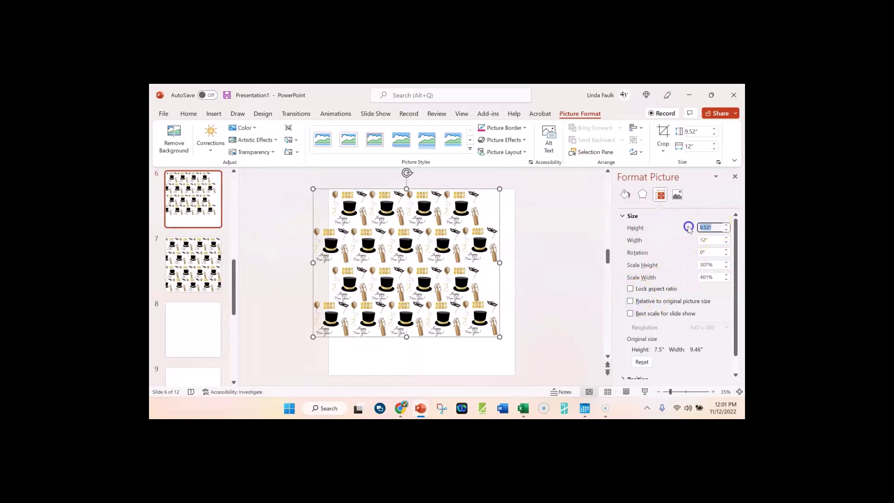
pyautogui.press('Return')
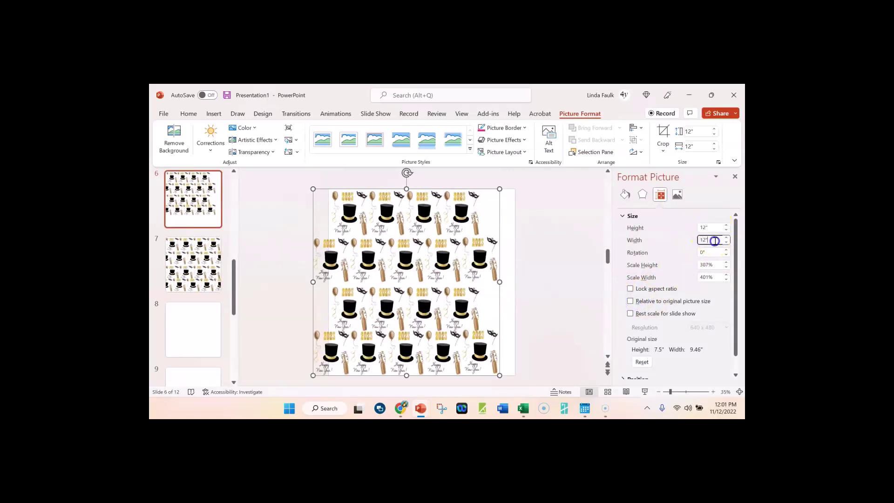
pyautogui.click(560, 260)
pyautogui.moveTo(463, 294)
pyautogui.mouseDown()
pyautogui.moveTo(471, 286)
pyautogui.moveTo(440, 284)
pyautogui.moveTo(447, 286)
pyautogui.mouseUp()
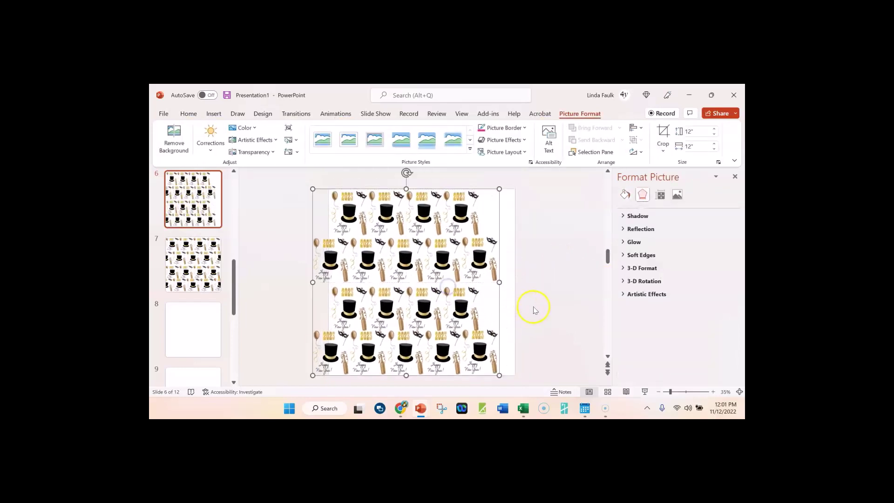
pyautogui.scroll(-1, 533, 321)
pyautogui.scroll(1, 522, 309)
# Stretch the pattern picture past both the left and right slide edges.
pyautogui.click(431, 289)
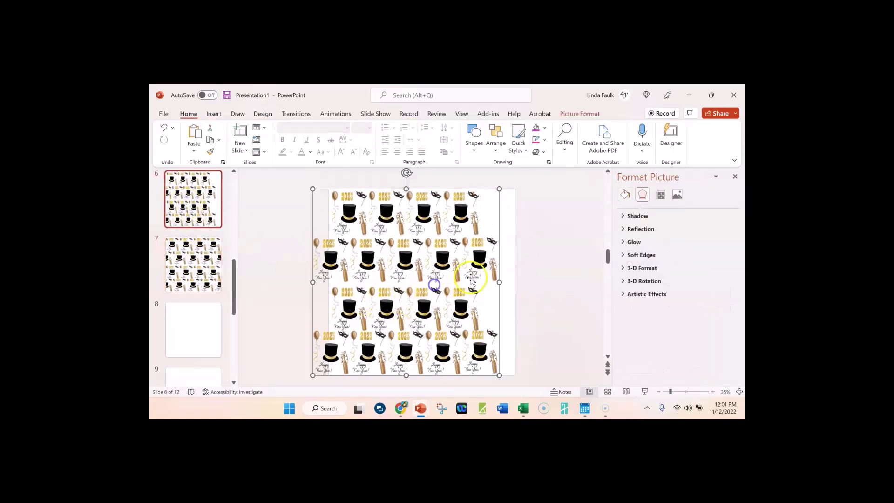
pyautogui.click(509, 281)
pyautogui.moveTo(523, 284); pyautogui.dragTo(535, 285)
pyautogui.moveTo(366, 279); pyautogui.dragTo(367, 272)
pyautogui.click(437, 272)
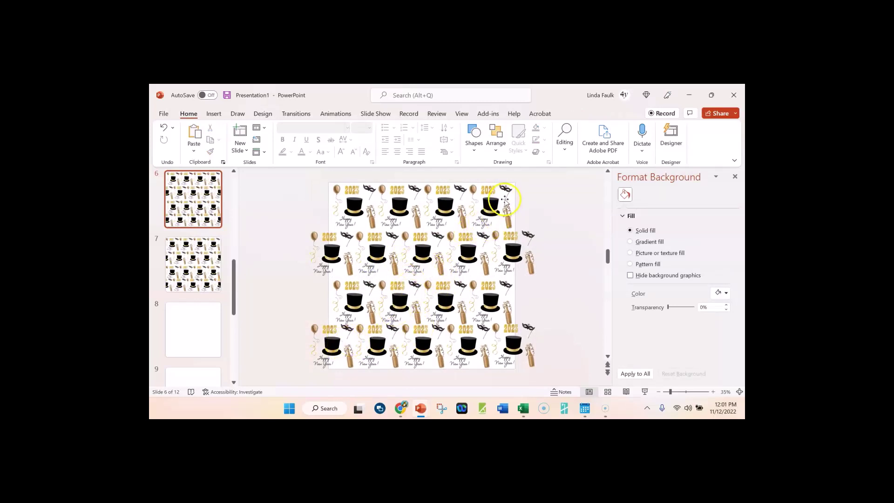
# Nudge the pattern picture slightly down, comparing the result with undo and redo.
pyautogui.moveTo(344, 195); pyautogui.dragTo(350, 202)
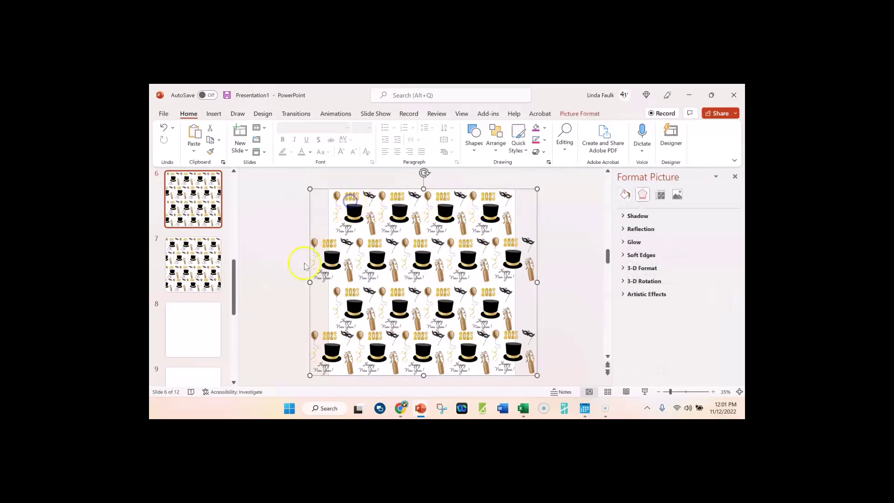
pyautogui.hotkey('ctrl', 'z')
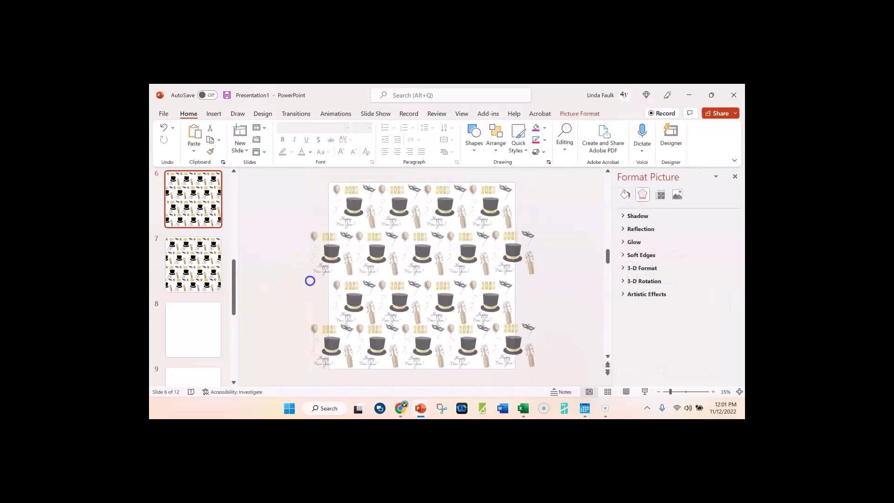
pyautogui.click(309, 281)
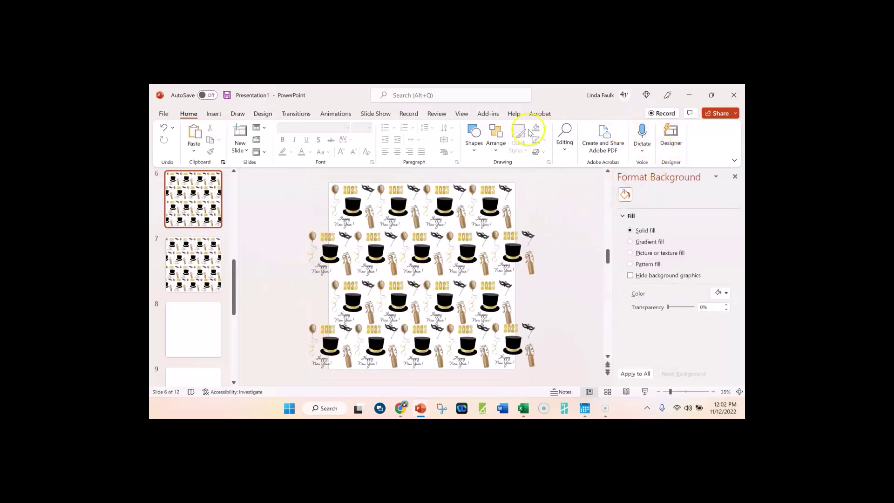
pyautogui.hotkey('ctrl', 'y')
pyautogui.click(487, 227)
pyautogui.click(582, 114)
# At 60% zoom, crop the picture's right overhang to the slide edge, leaving it 12" by 12".
pyautogui.click(659, 131)
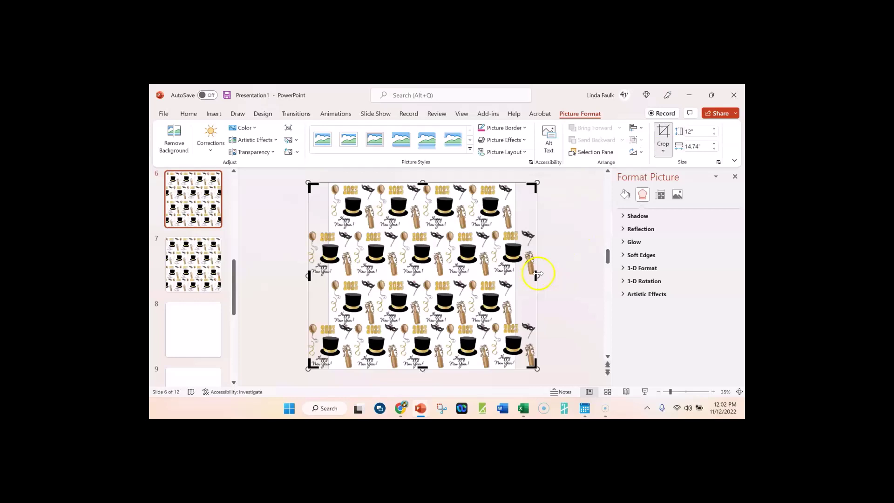
pyautogui.click(539, 273)
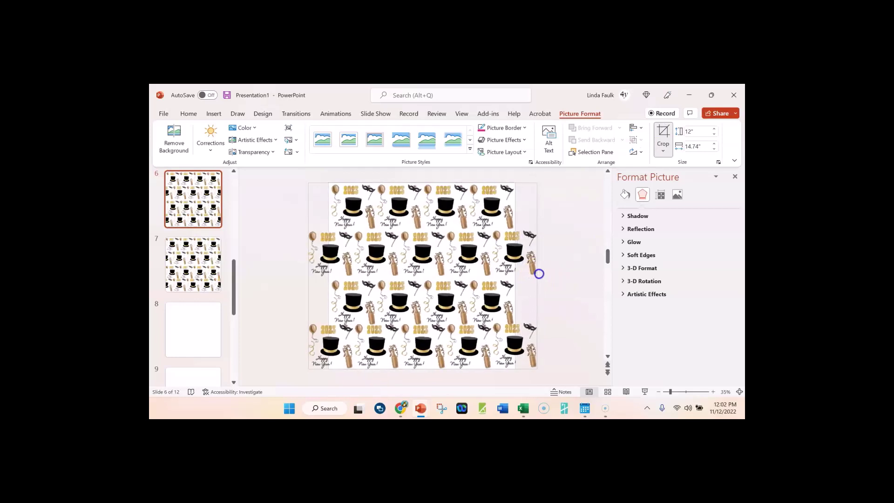
pyautogui.click(539, 274)
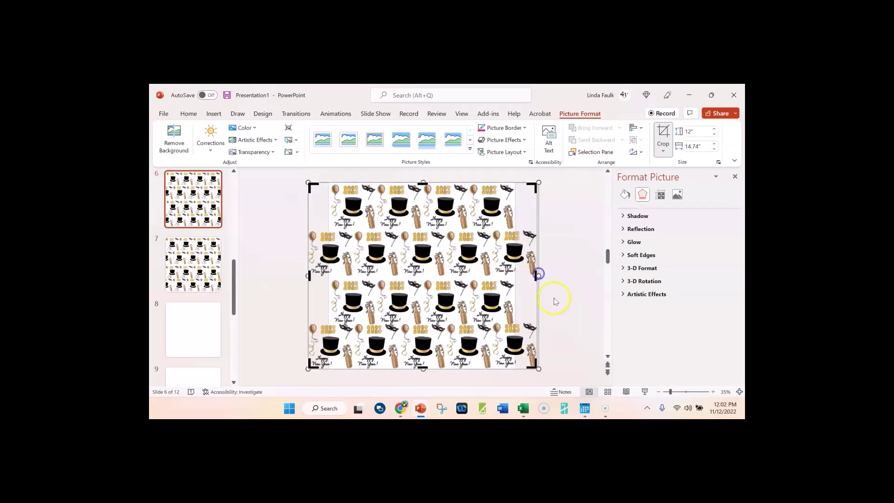
pyautogui.click(677, 392)
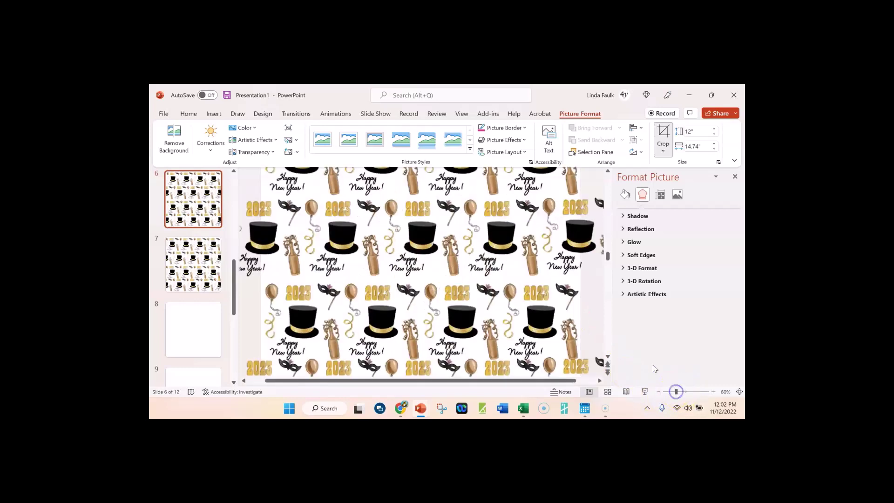
pyautogui.click(606, 380)
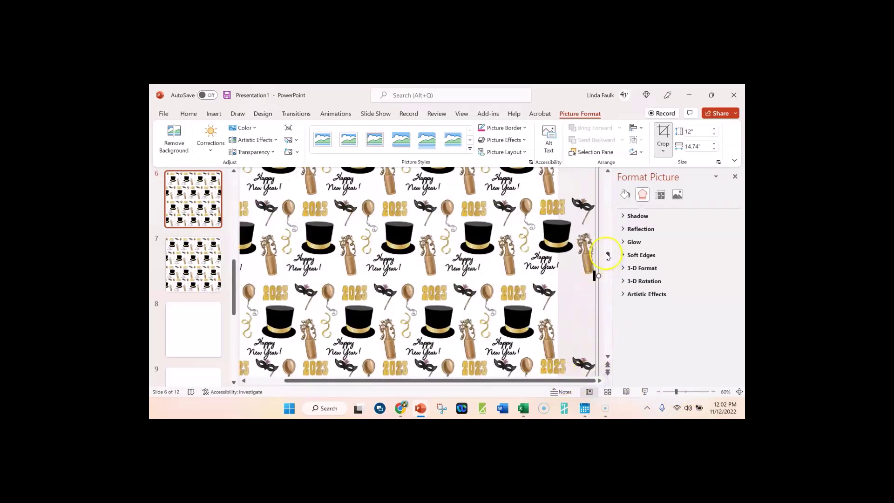
pyautogui.click(735, 176)
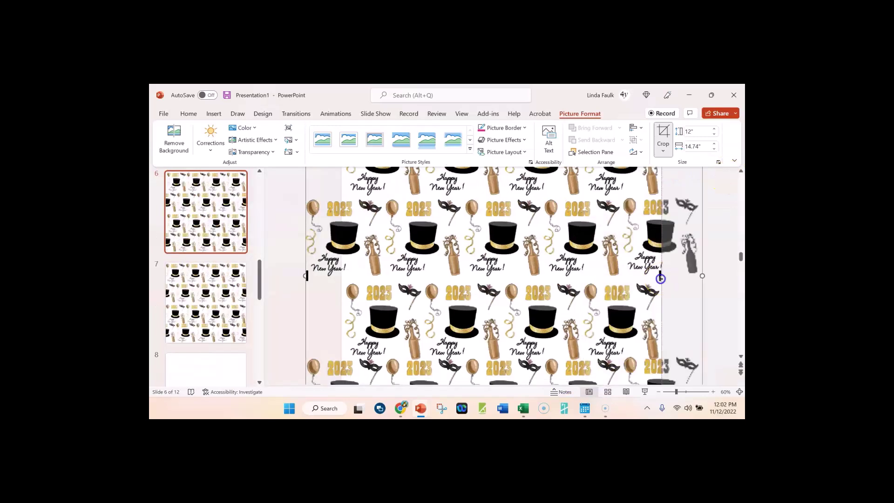
pyautogui.moveTo(697, 275); pyautogui.dragTo(659, 276)
pyautogui.moveTo(305, 277)
pyautogui.mouseDown()
pyautogui.moveTo(333, 278)
pyautogui.moveTo(303, 277)
pyautogui.mouseUp()
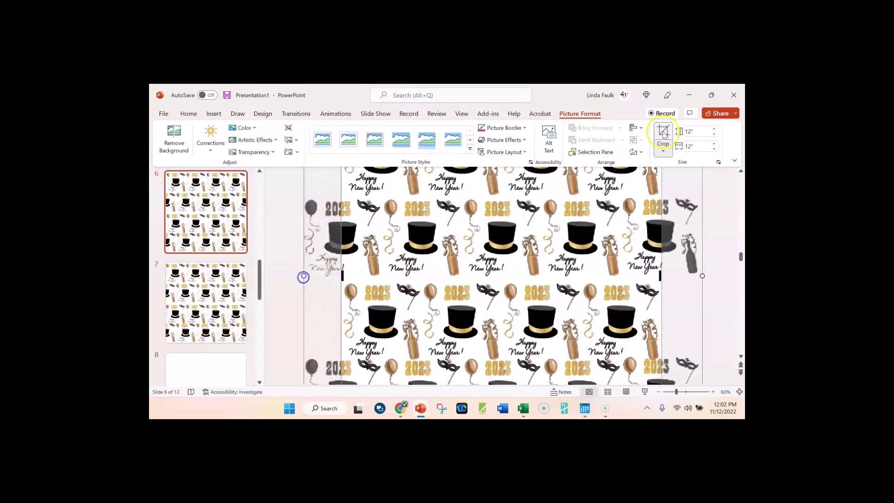
pyautogui.press('Escape')
# Export the cropped pattern to the Desktop as the PNG image Picture13.
pyautogui.scroll(1, 564, 288)
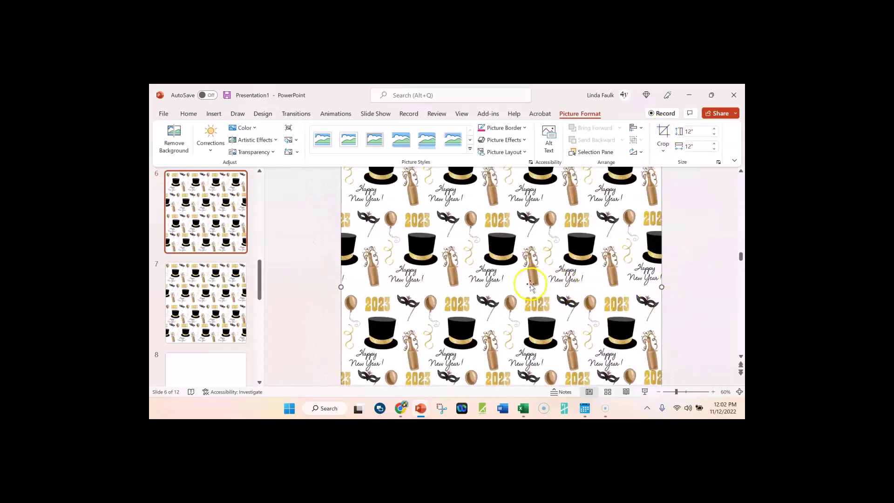
pyautogui.scroll(1, 531, 281)
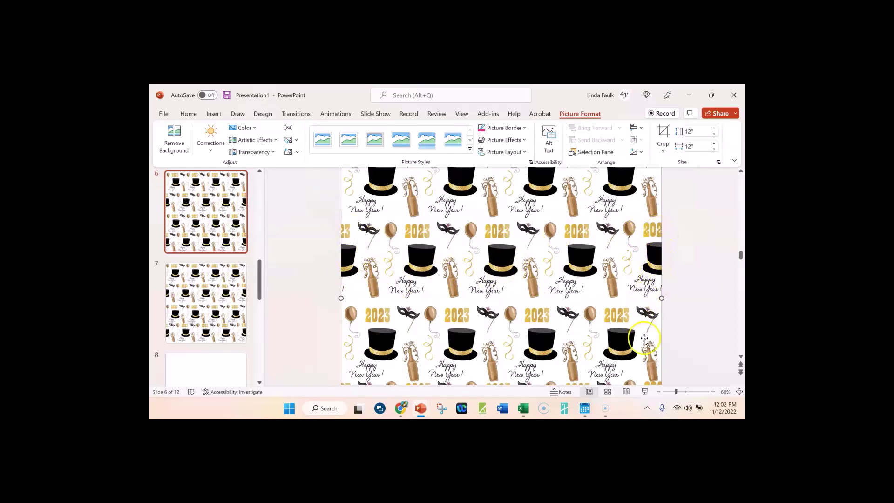
pyautogui.scroll(-3, 651, 342)
pyautogui.scroll(-3, 649, 358)
pyautogui.scroll(2, 504, 330)
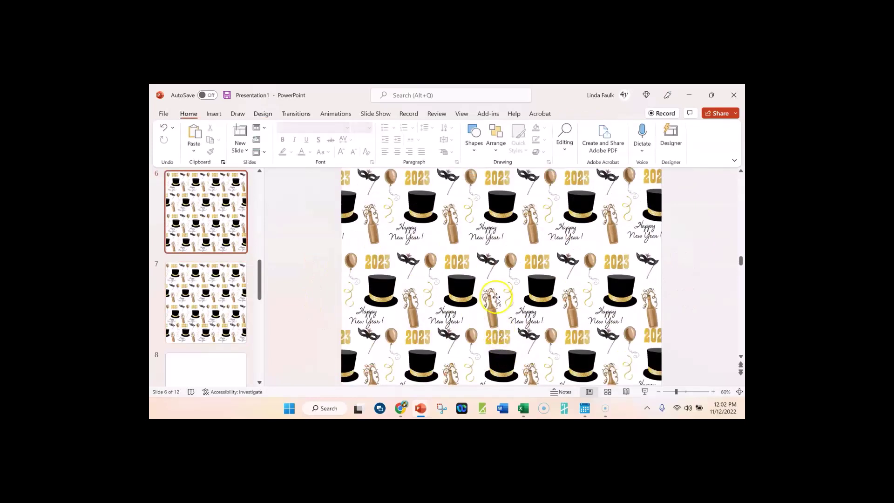
pyautogui.rightClick(488, 284)
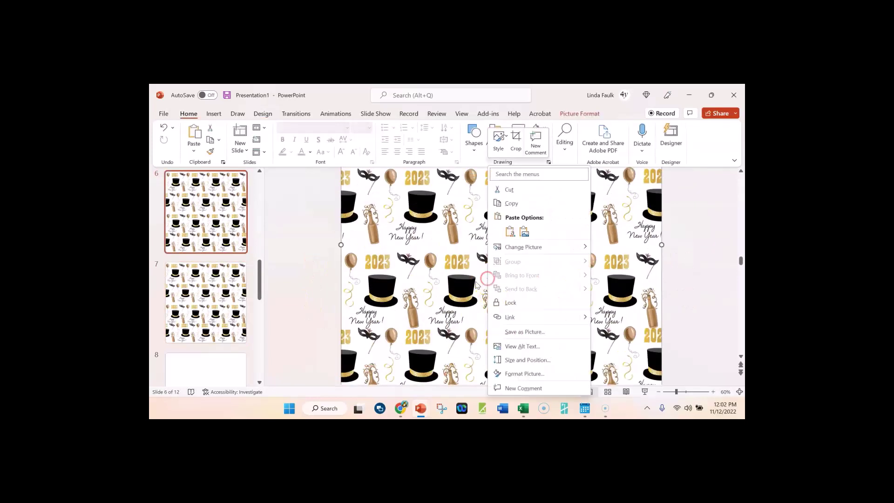
pyautogui.click(525, 332)
pyautogui.moveTo(223, 204); pyautogui.dragTo(222, 140)
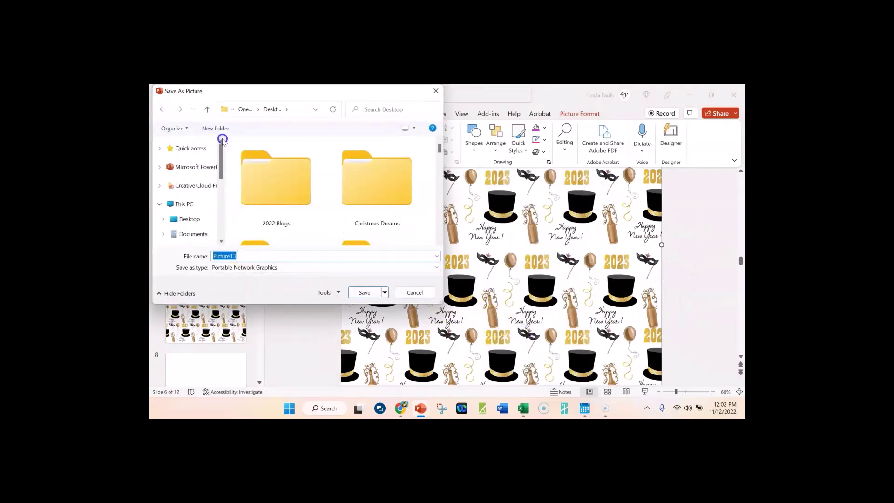
pyautogui.click(192, 219)
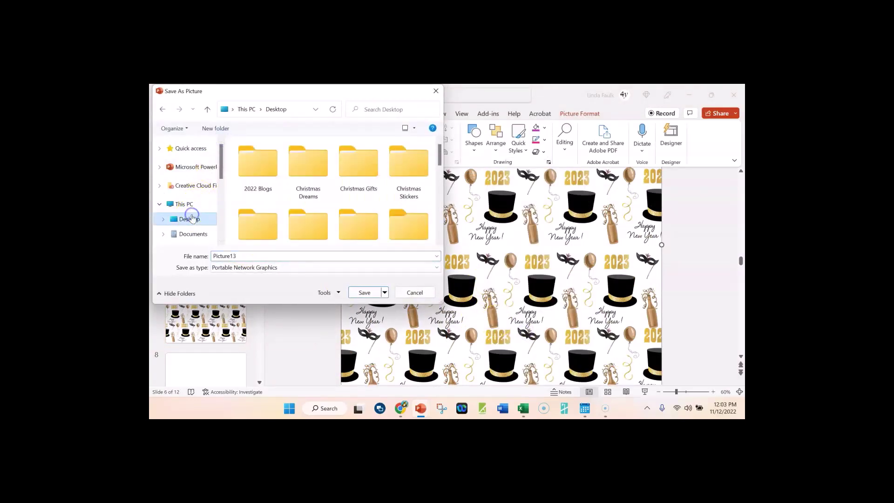
pyautogui.click(365, 293)
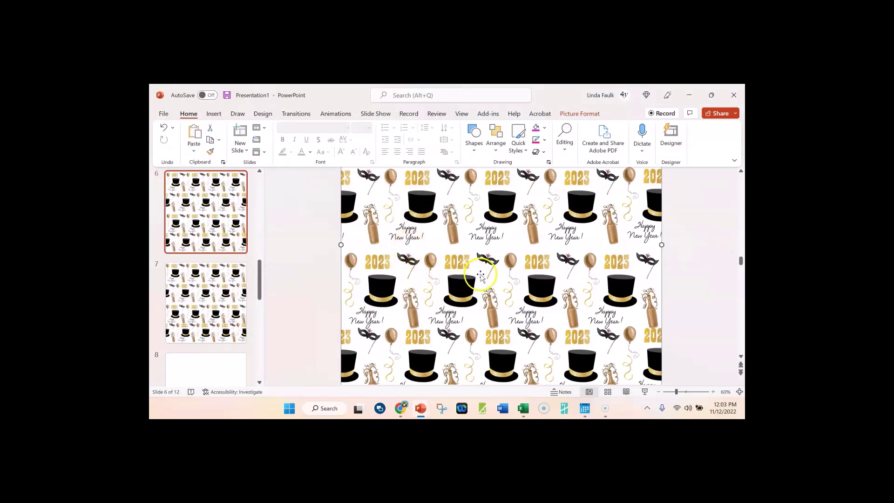
# Drag the cropped pattern picture up so it covers the square slide.
pyautogui.scroll(3, 481, 276)
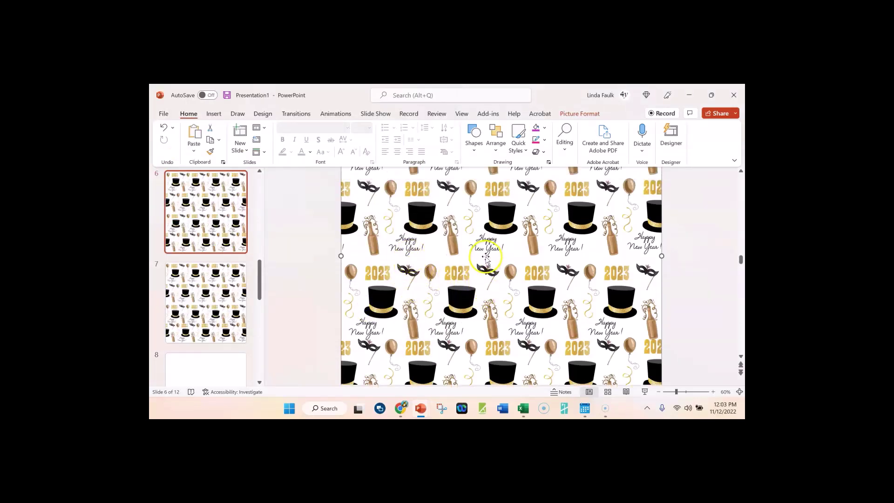
pyautogui.scroll(4, 484, 256)
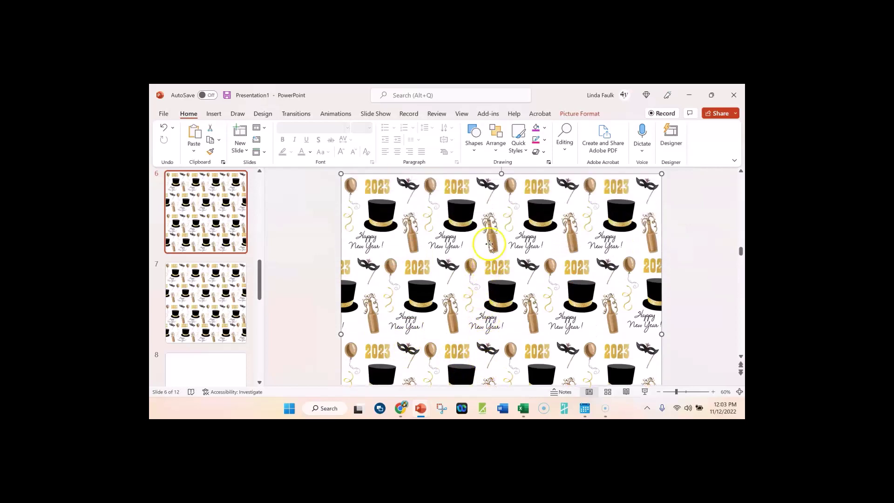
pyautogui.moveTo(506, 275)
pyautogui.mouseDown()
pyautogui.moveTo(480, 260)
pyautogui.moveTo(430, 272)
pyautogui.moveTo(534, 266)
pyautogui.moveTo(434, 270)
pyautogui.moveTo(509, 261)
pyautogui.mouseUp()
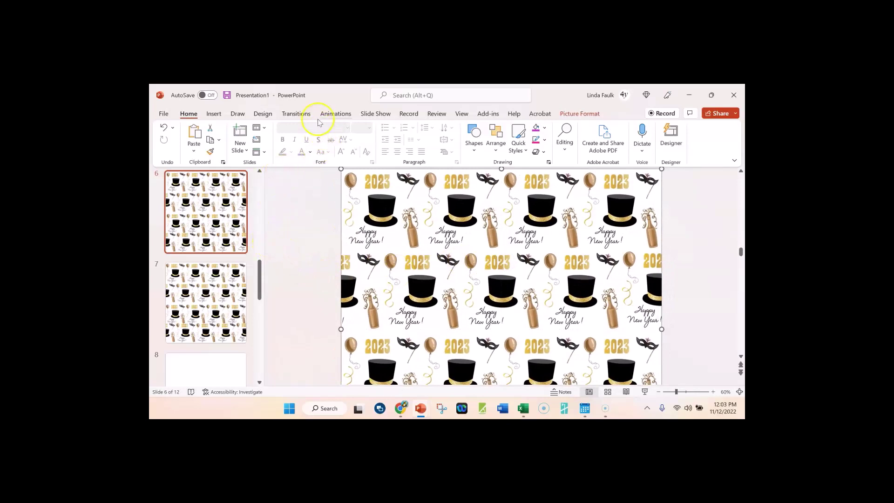
pyautogui.click(263, 113)
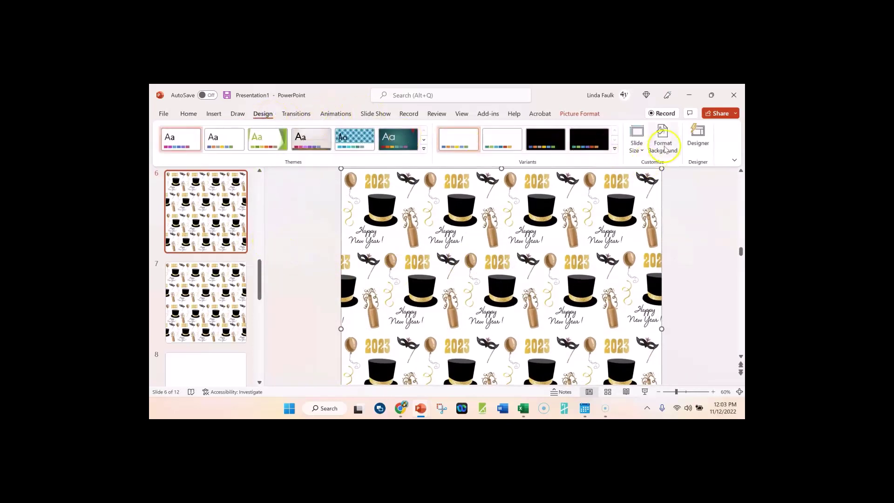
# Fill slide 6's background with a solid pale peach eyedropped from a balloon.
pyautogui.click(663, 144)
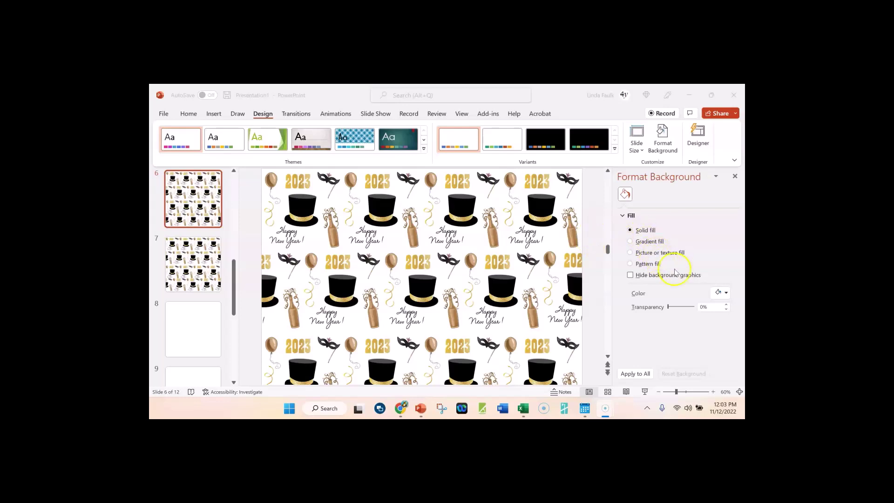
pyautogui.click(726, 293)
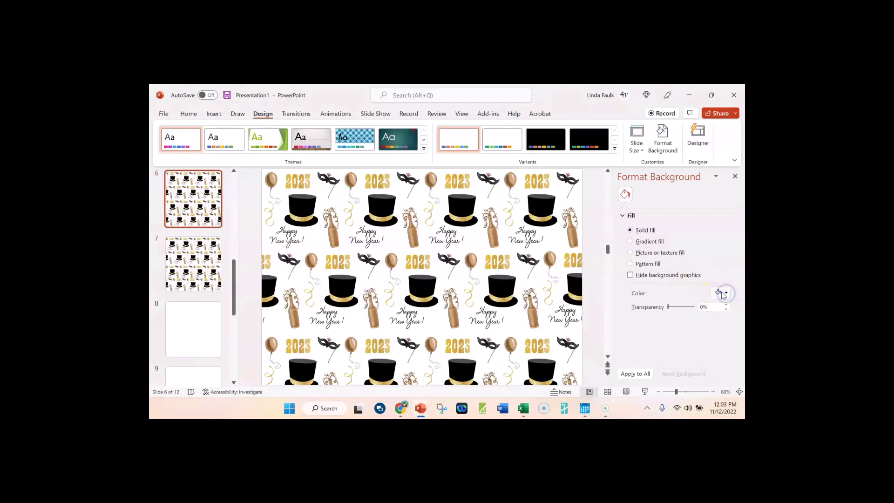
pyautogui.click(725, 294)
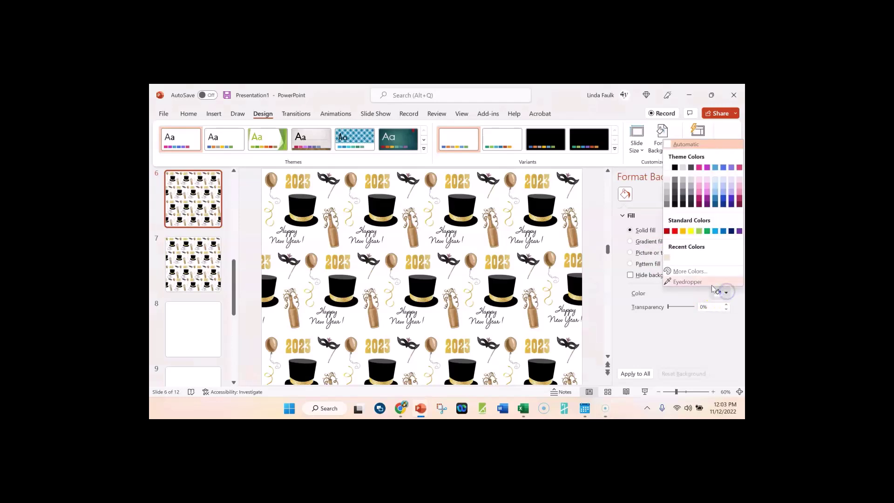
pyautogui.click(682, 281)
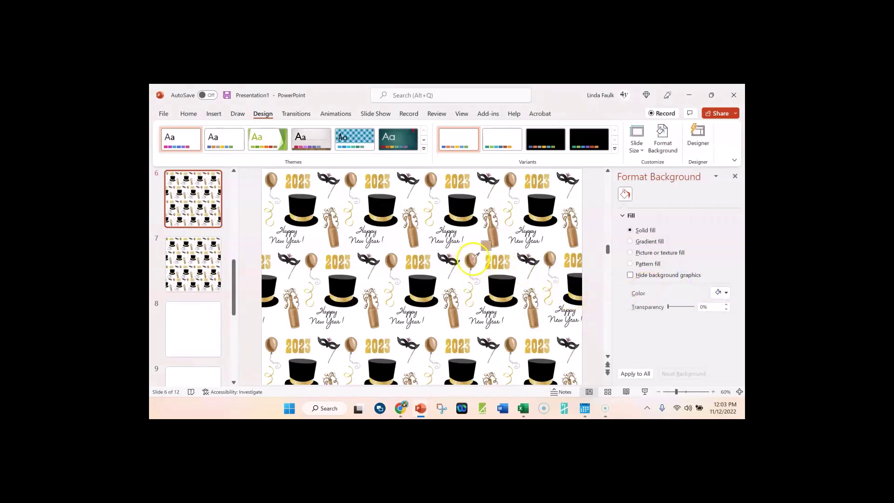
pyautogui.click(472, 260)
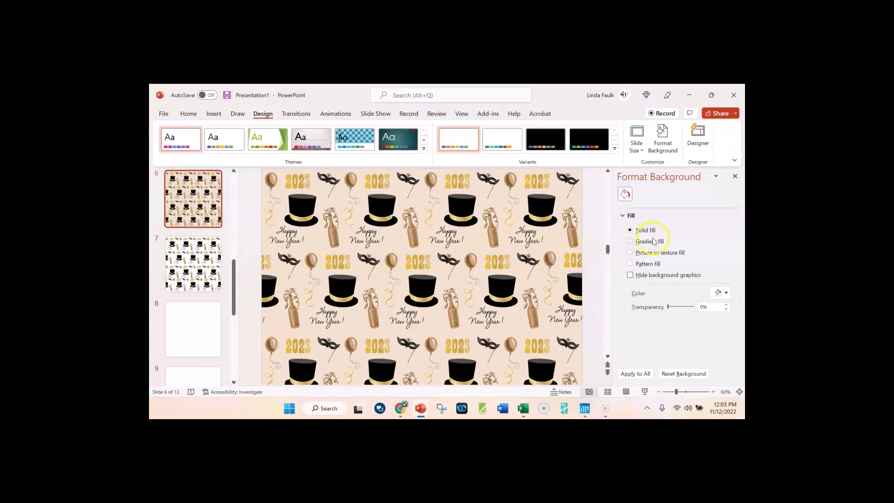
# Try lavender and light blue backgrounds, then settle on a light pink theme swatch.
pyautogui.click(728, 293)
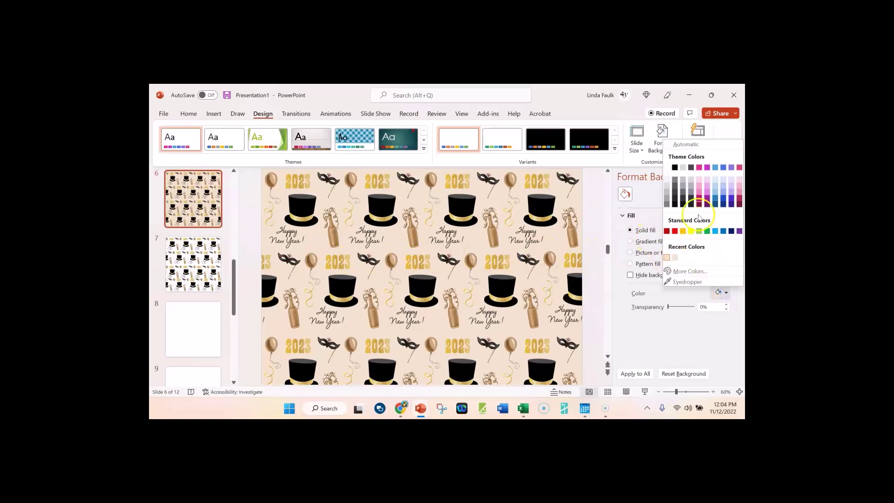
pyautogui.click(692, 180)
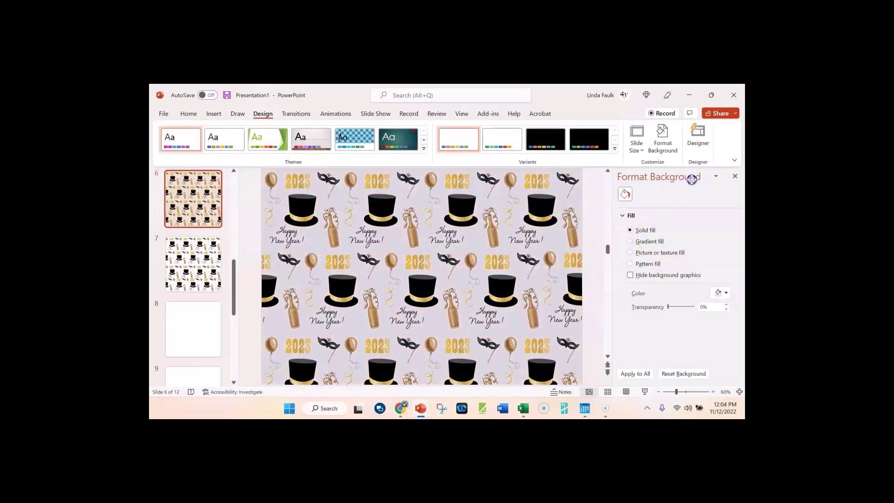
pyautogui.click(727, 293)
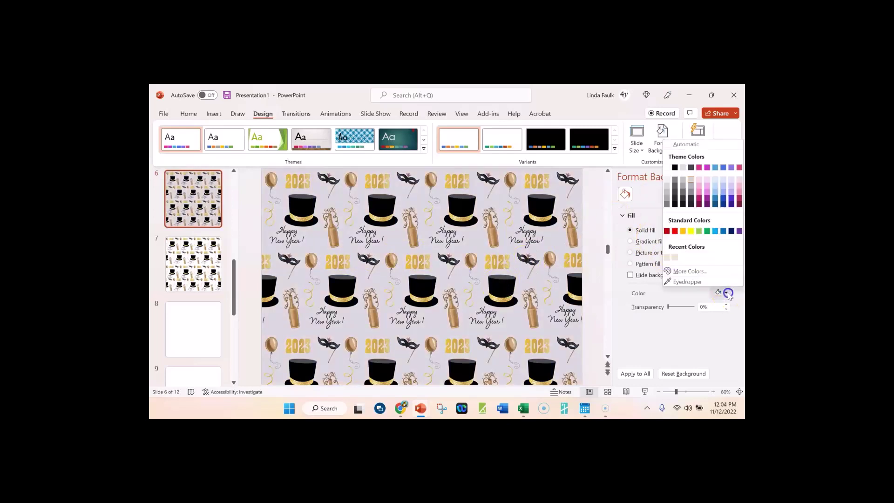
pyautogui.click(715, 180)
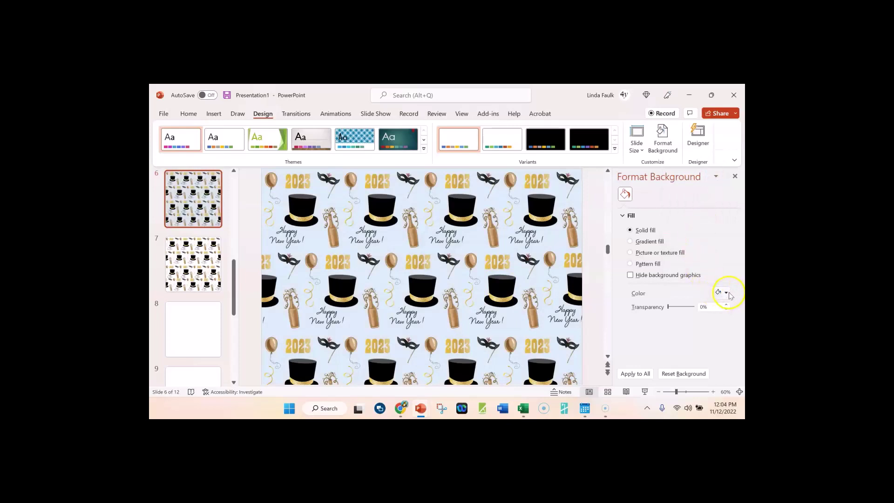
pyautogui.click(727, 293)
pyautogui.click(700, 178)
# Close the Format Background pane and review the pattern over the pink background.
pyautogui.click(734, 175)
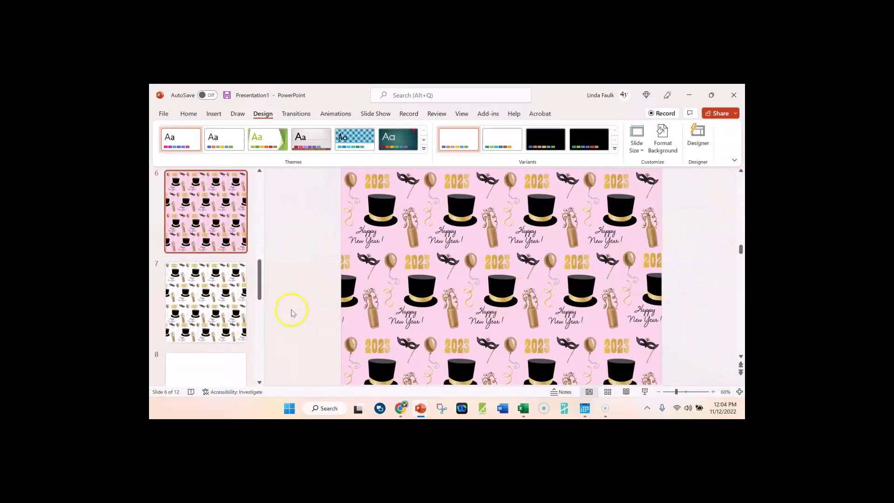
pyautogui.scroll(-3, 308, 278)
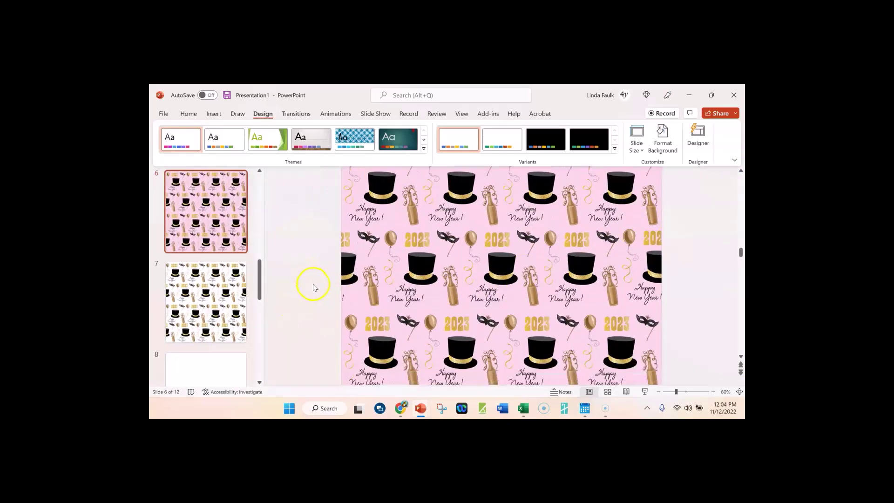
pyautogui.scroll(3, 317, 289)
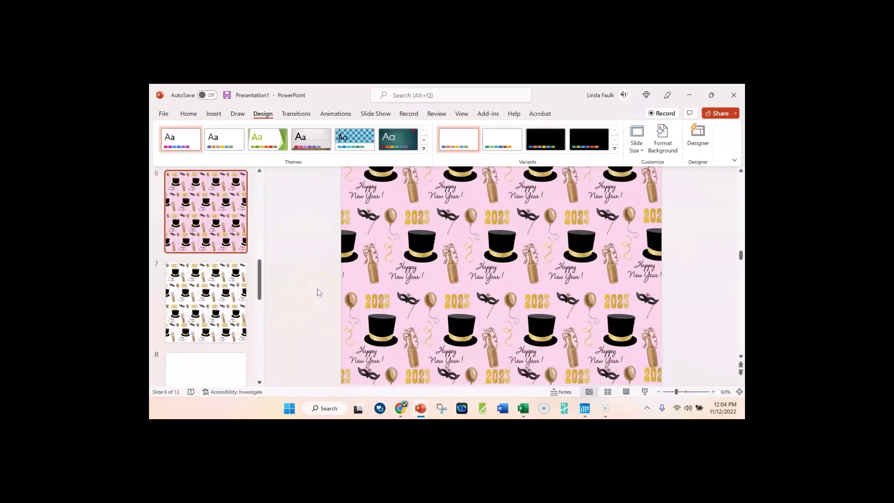